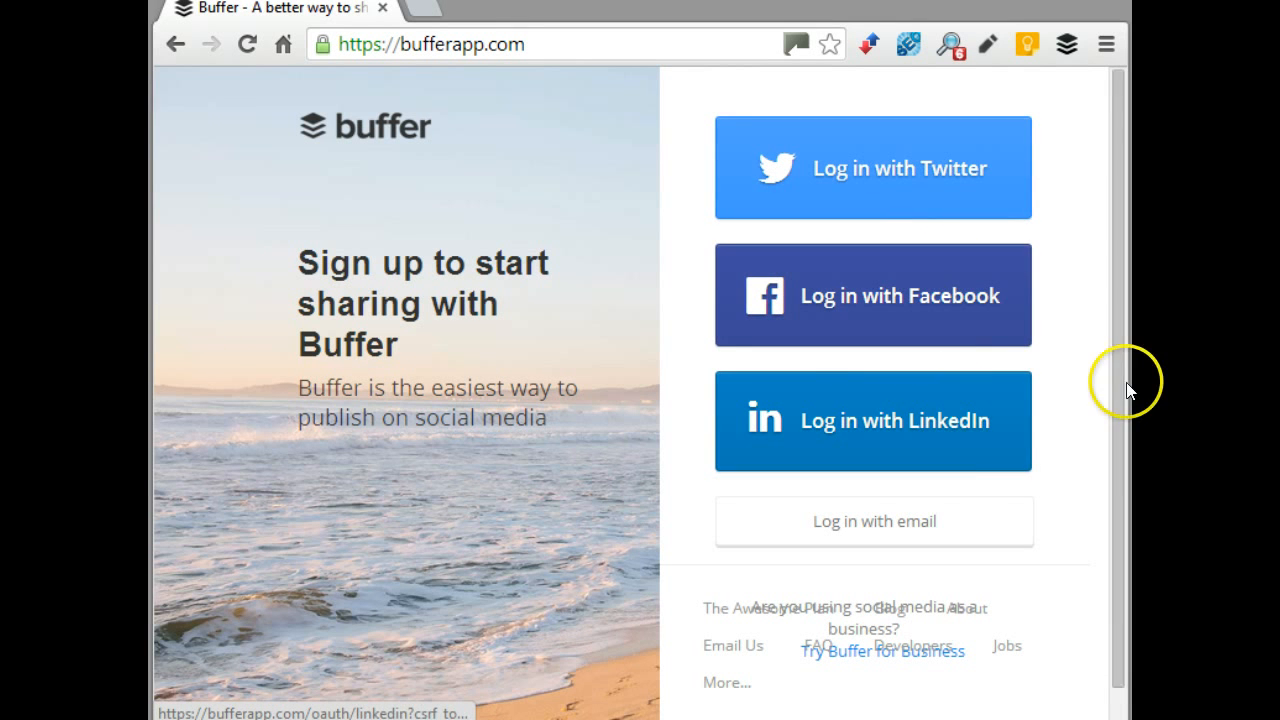
Sign in to Buffer with the account's email address and password
left_click(903, 530)
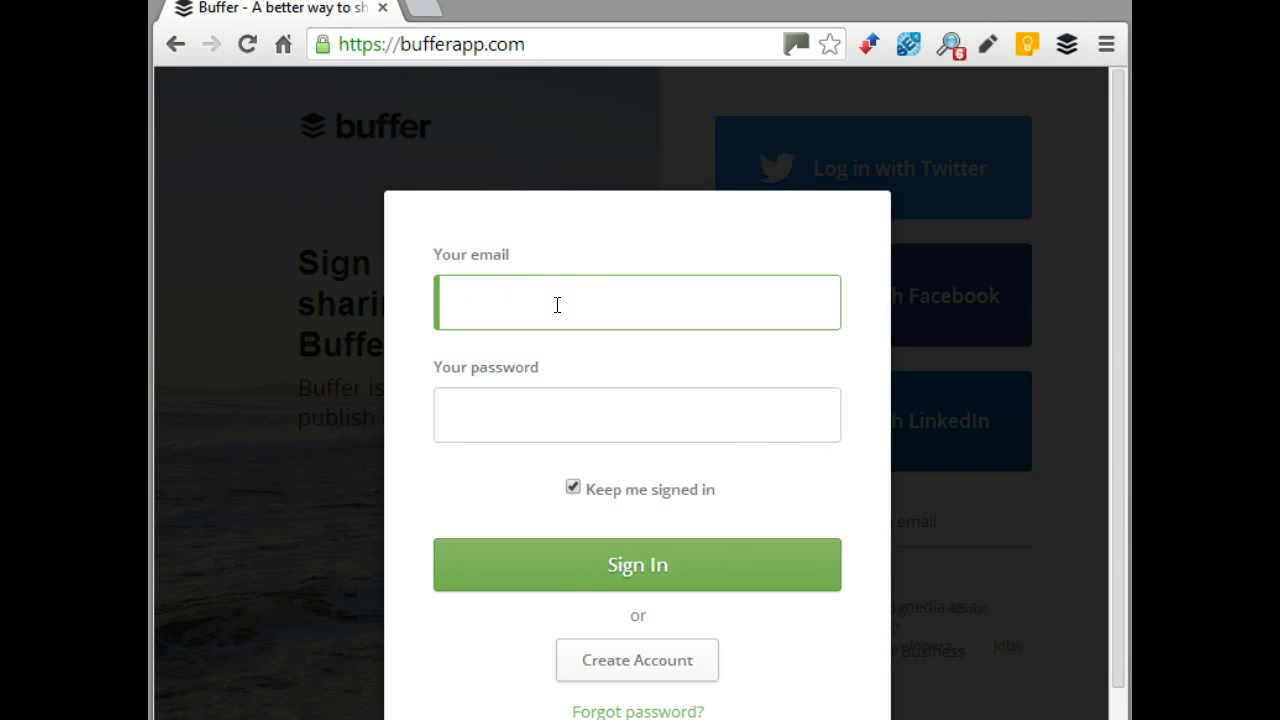
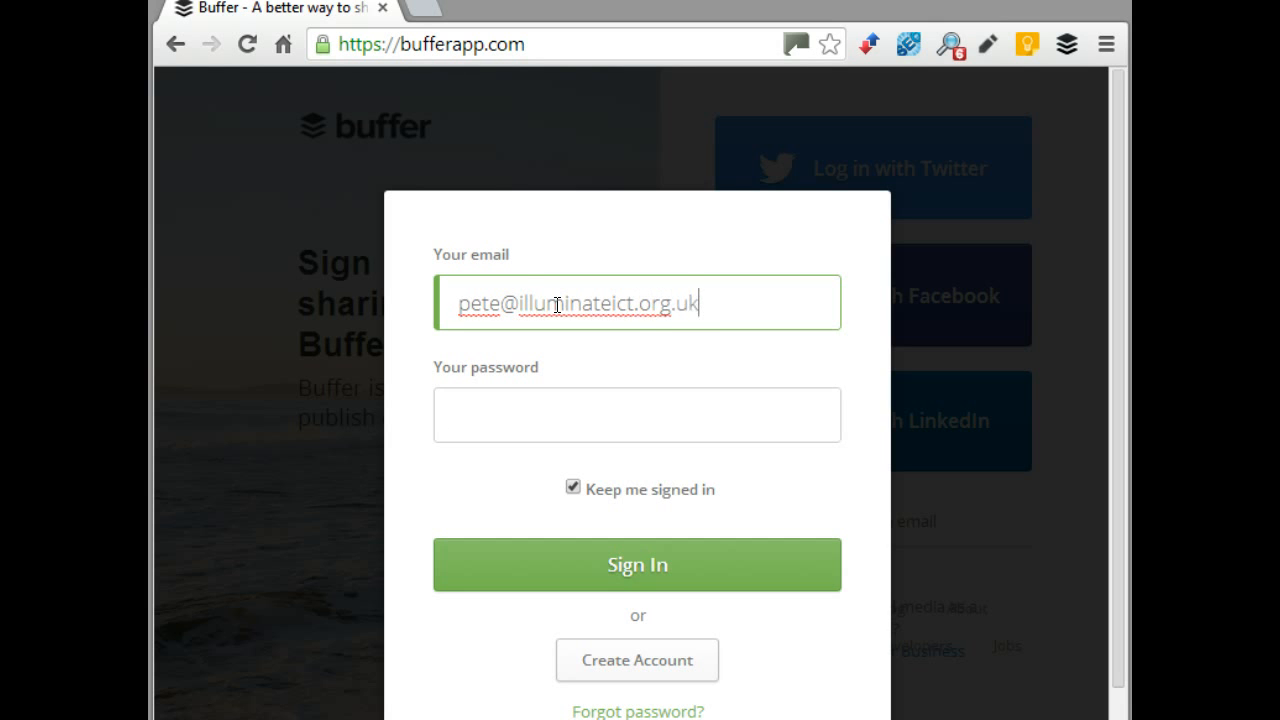
key("Tab")
type("•••••")
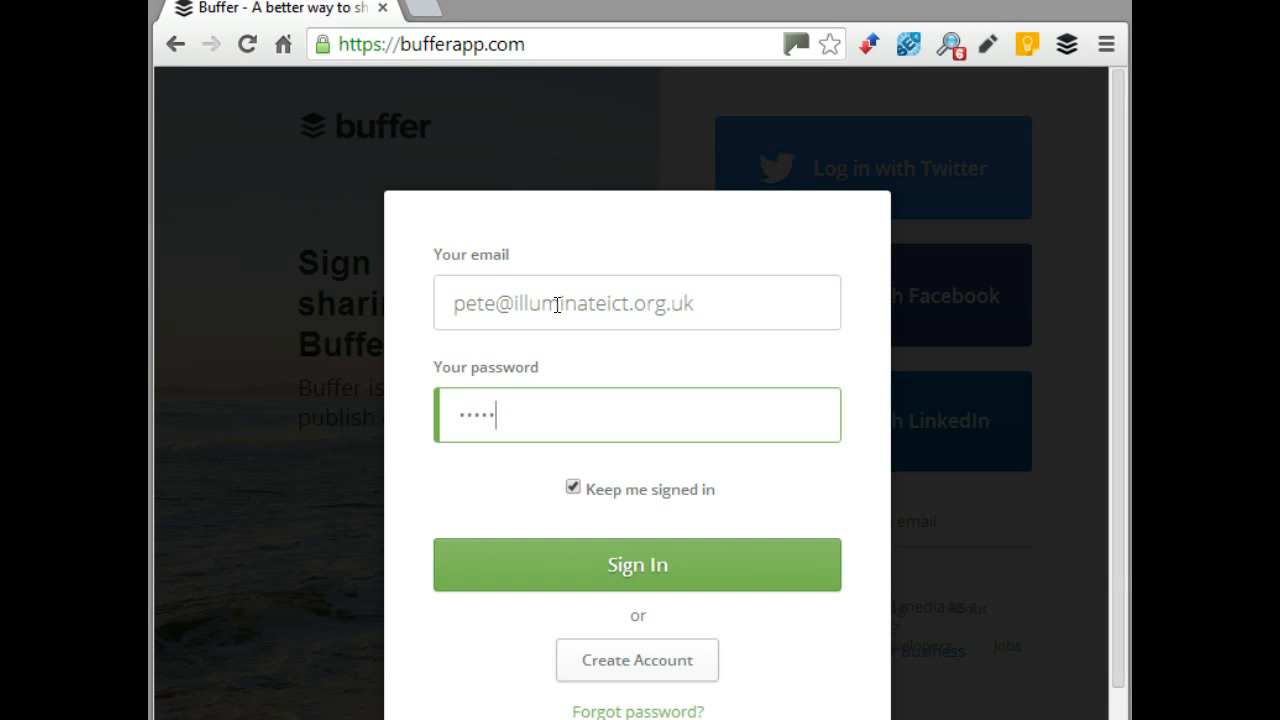
type("•••••")
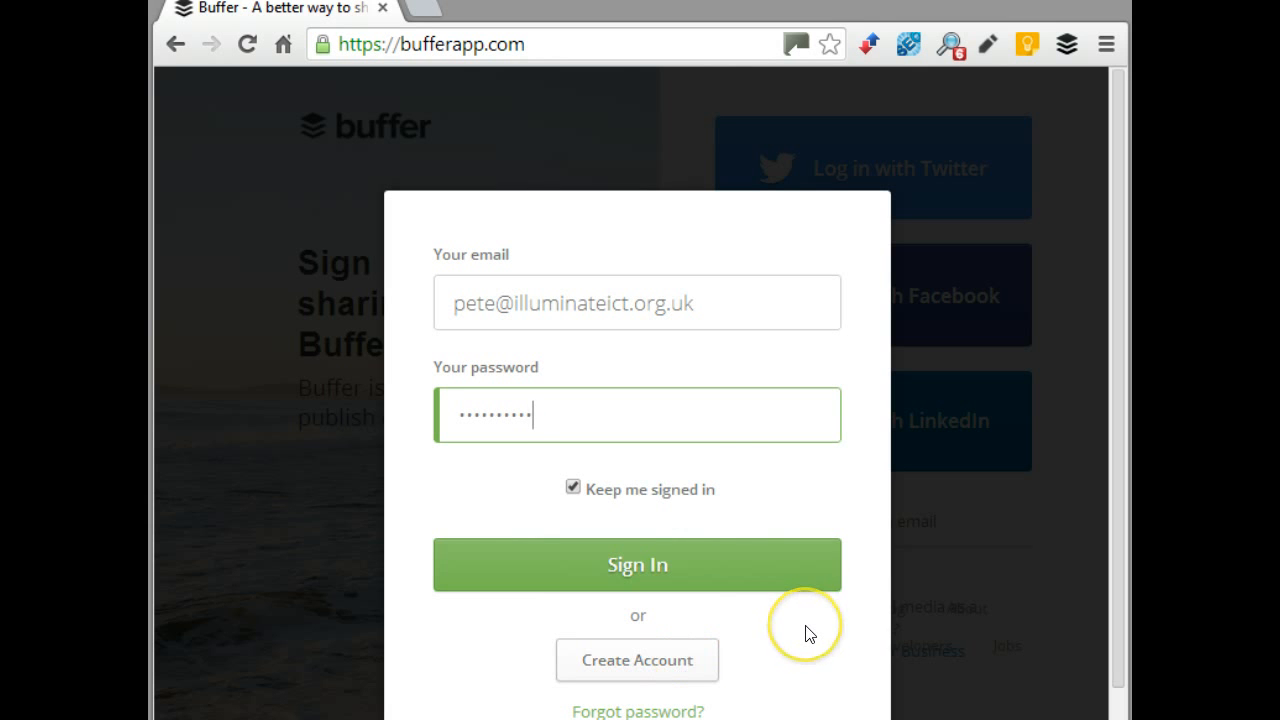
left_click(656, 567)
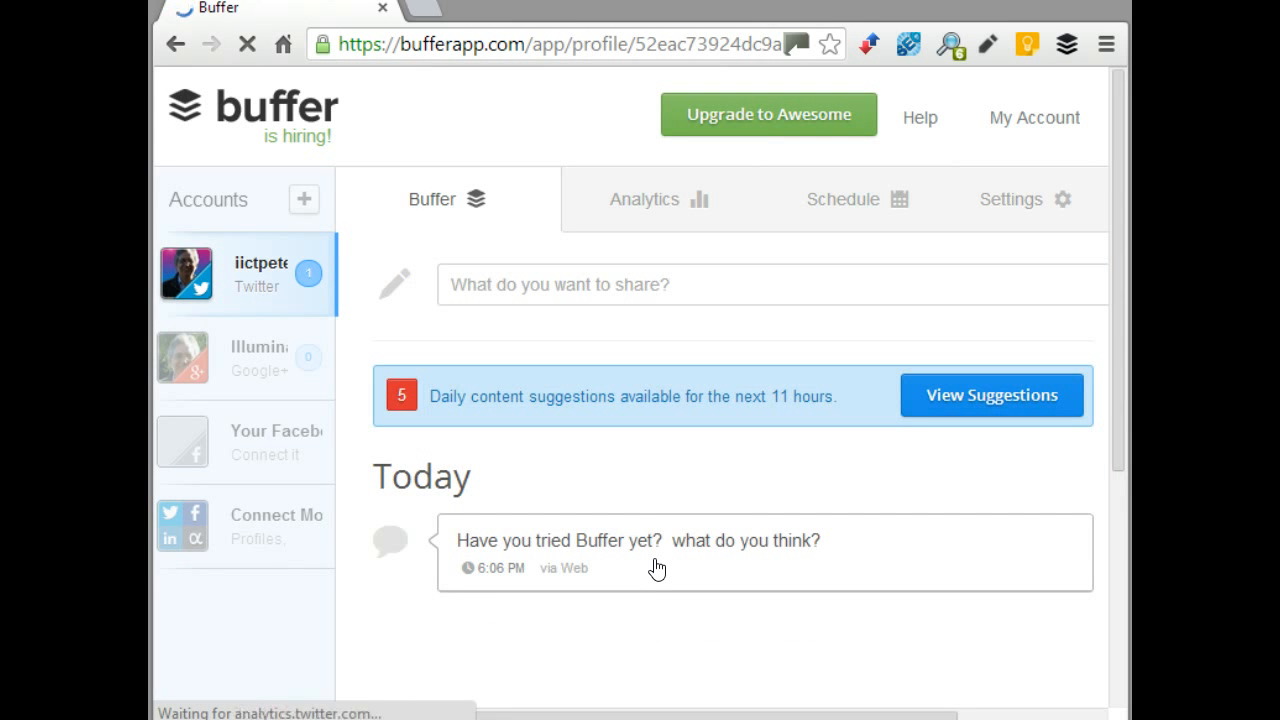
left_click(683, 509)
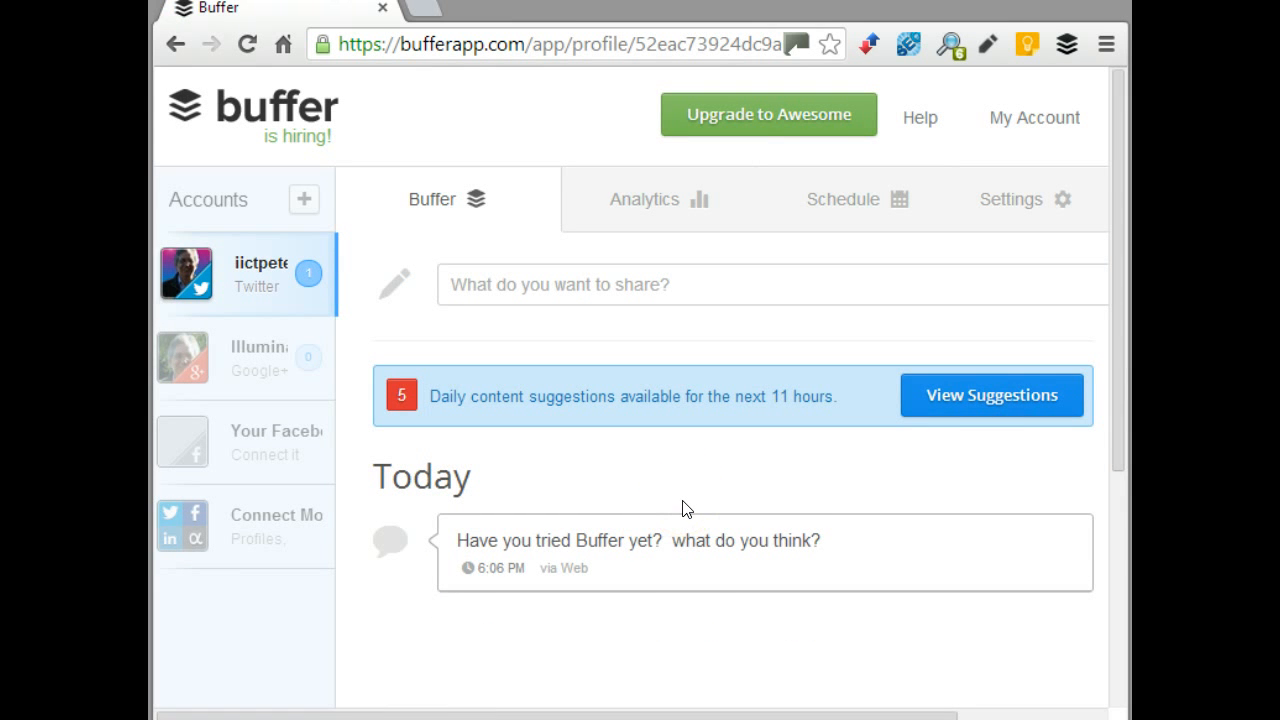
left_click(700, 565)
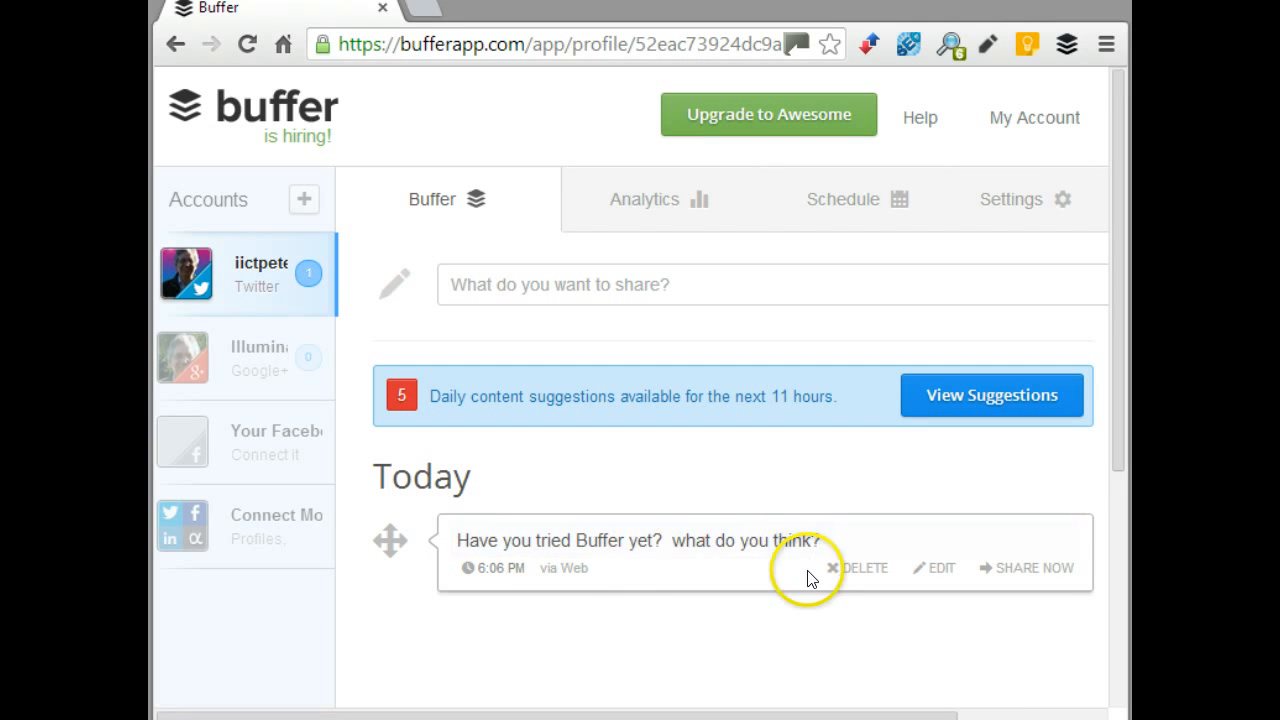
mouse_move(492, 572)
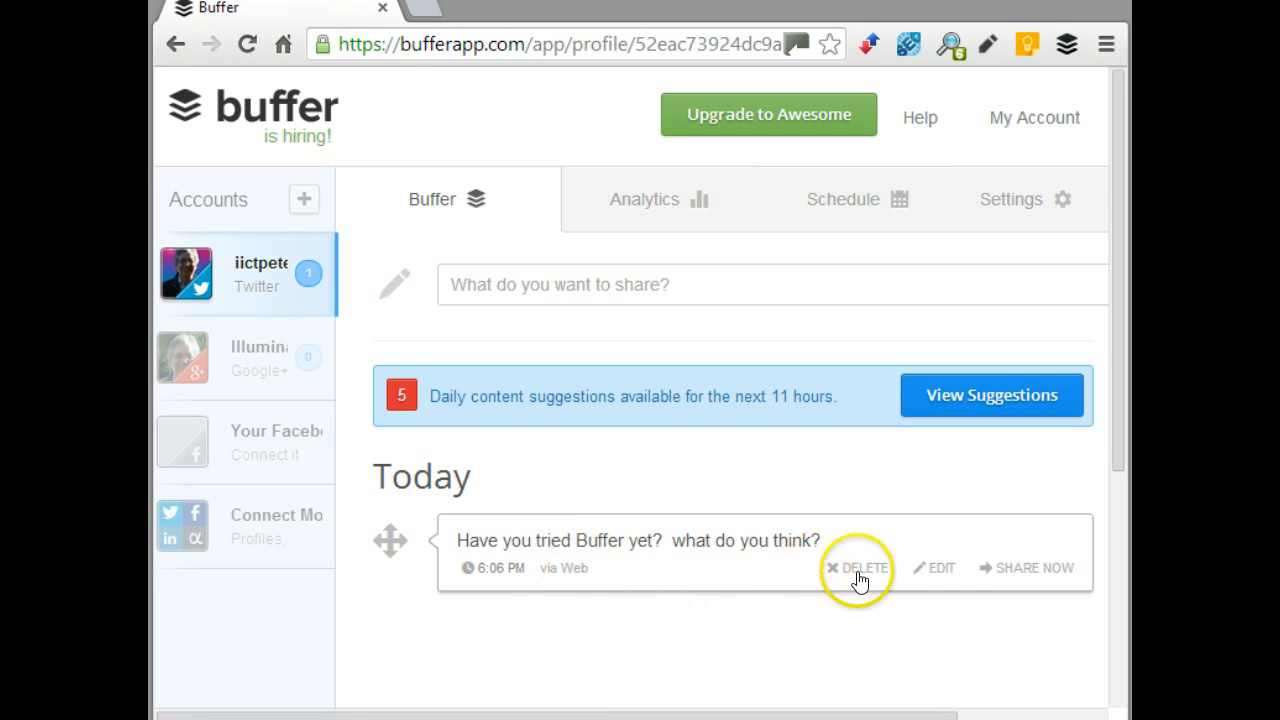
left_click(935, 582)
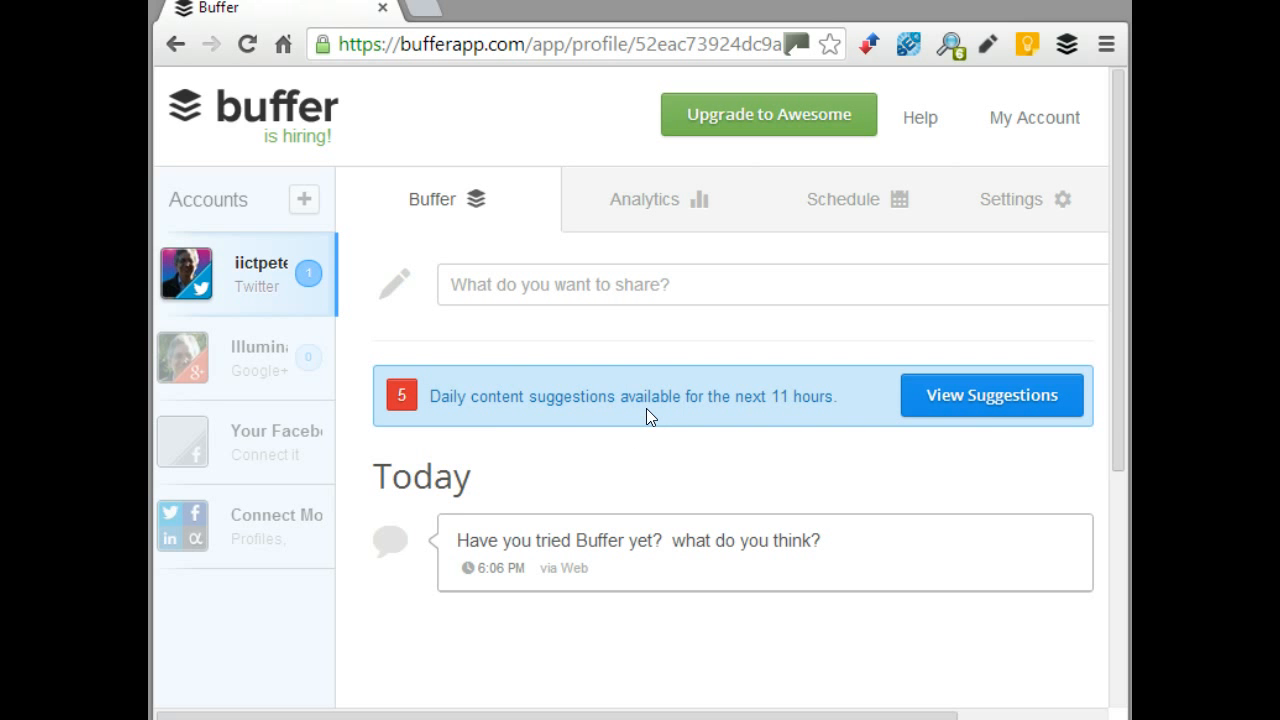
left_click(996, 406)
scroll(777, 414, "down", 2)
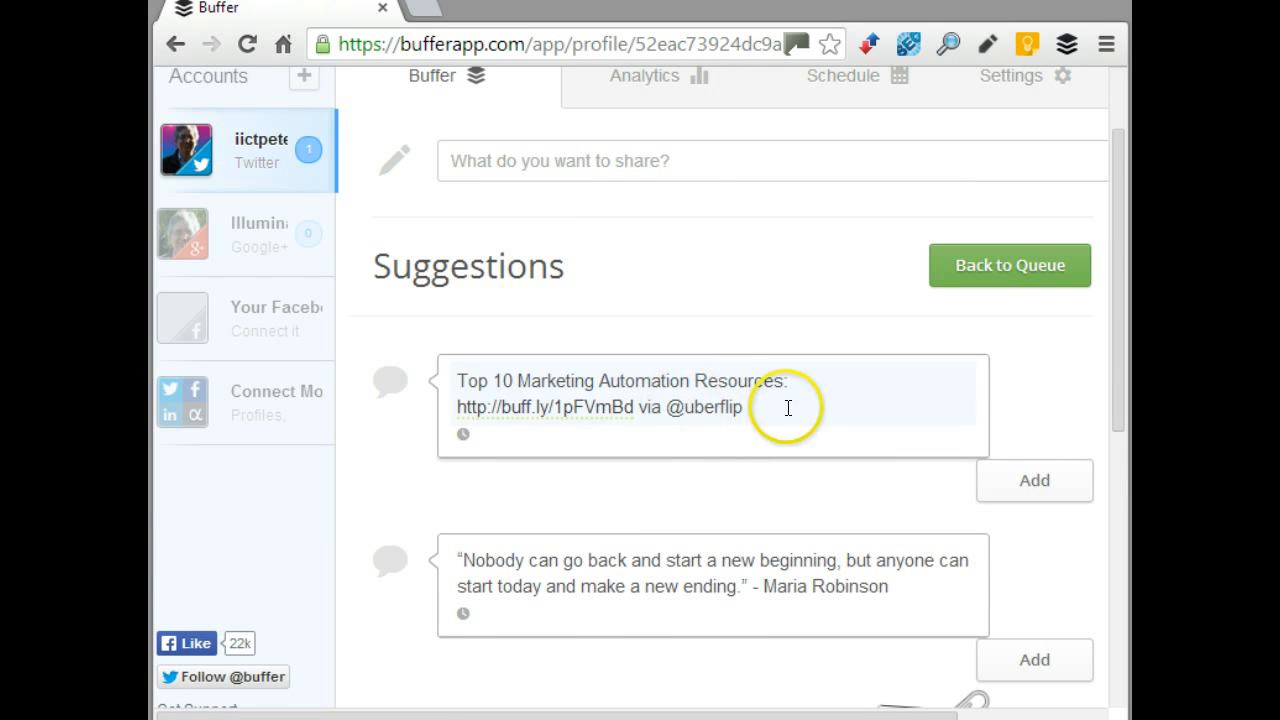
scroll(800, 497, "down", 2)
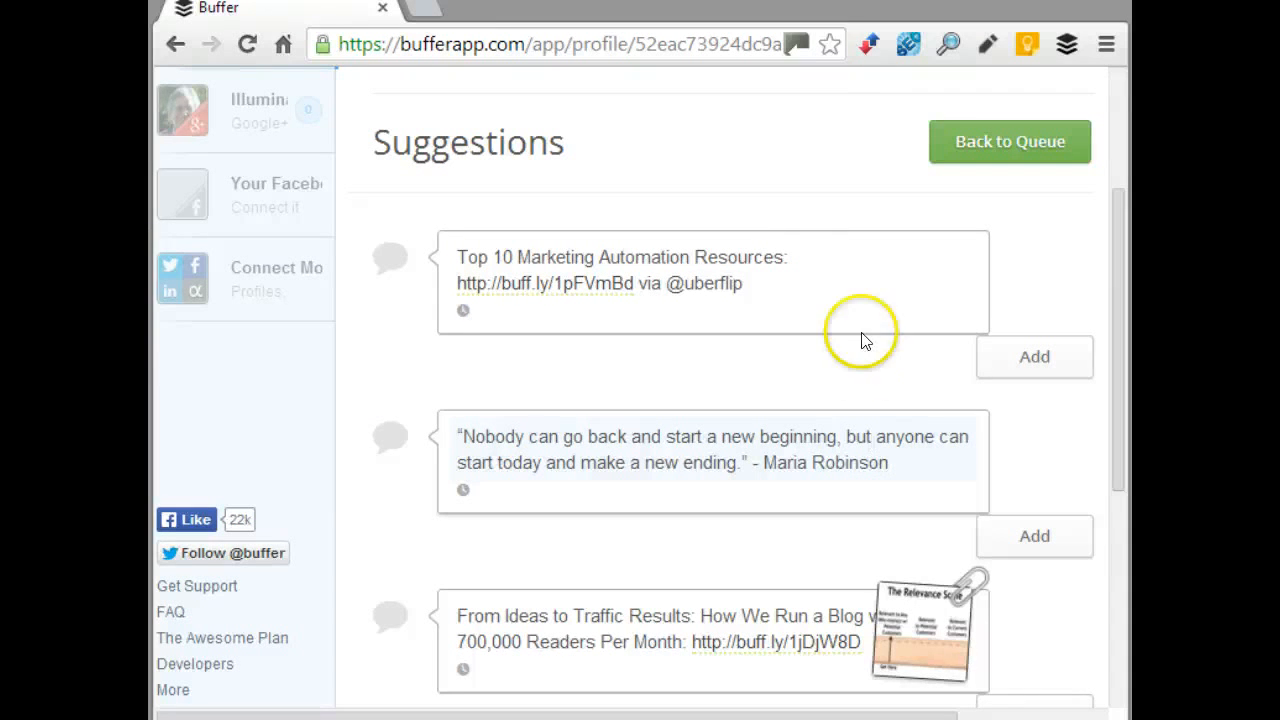
left_click(1006, 148)
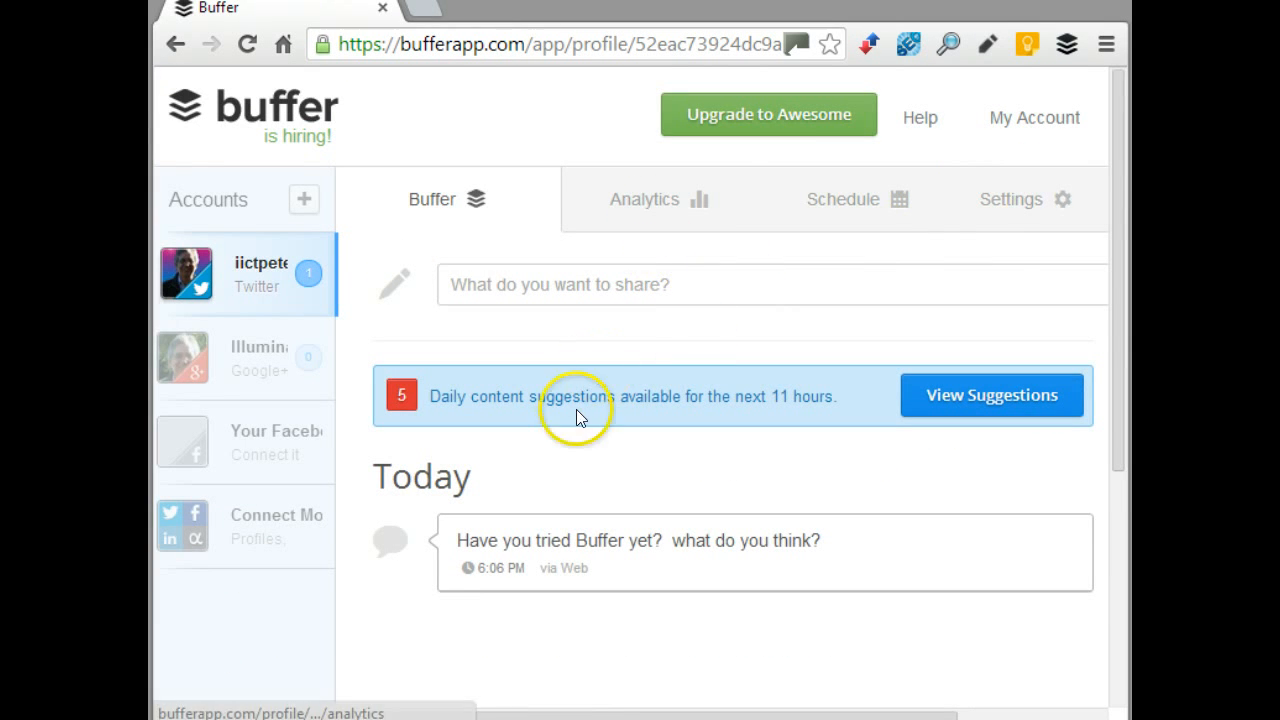
Review the sent posts' statistics in Analytics, then bring up the Twitter account's posting schedule
left_click(632, 207)
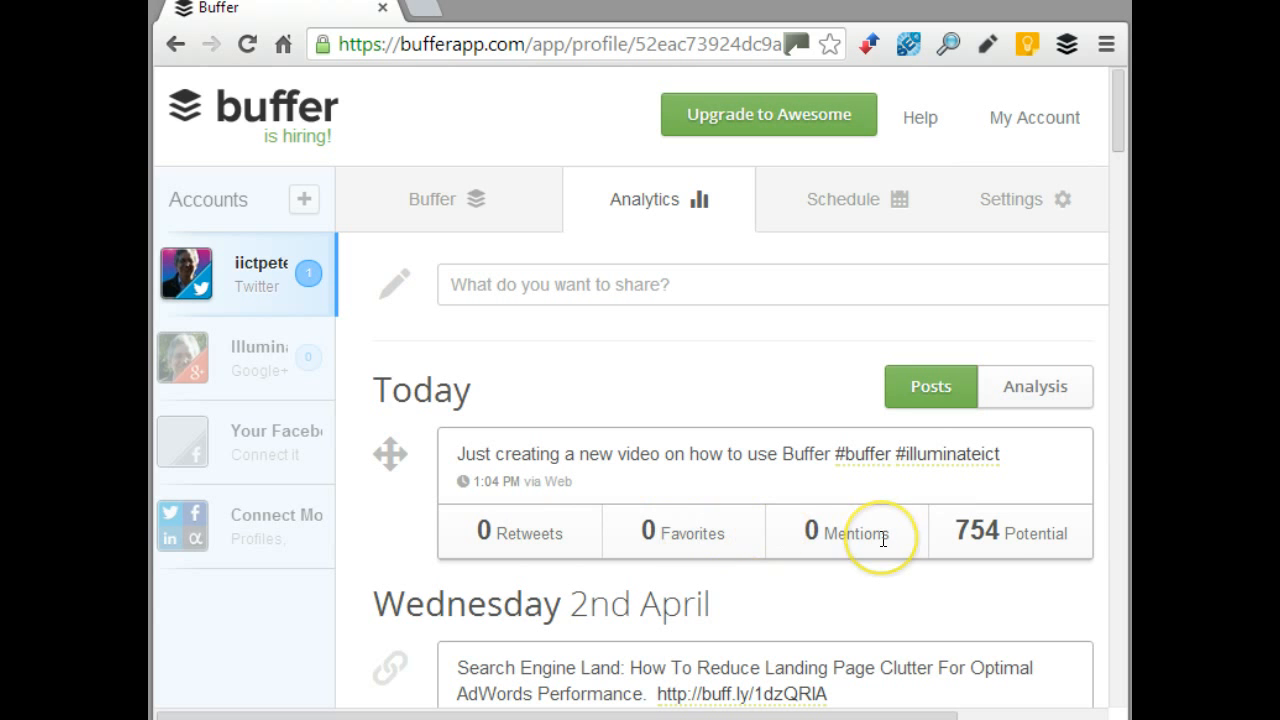
mouse_move(1015, 552)
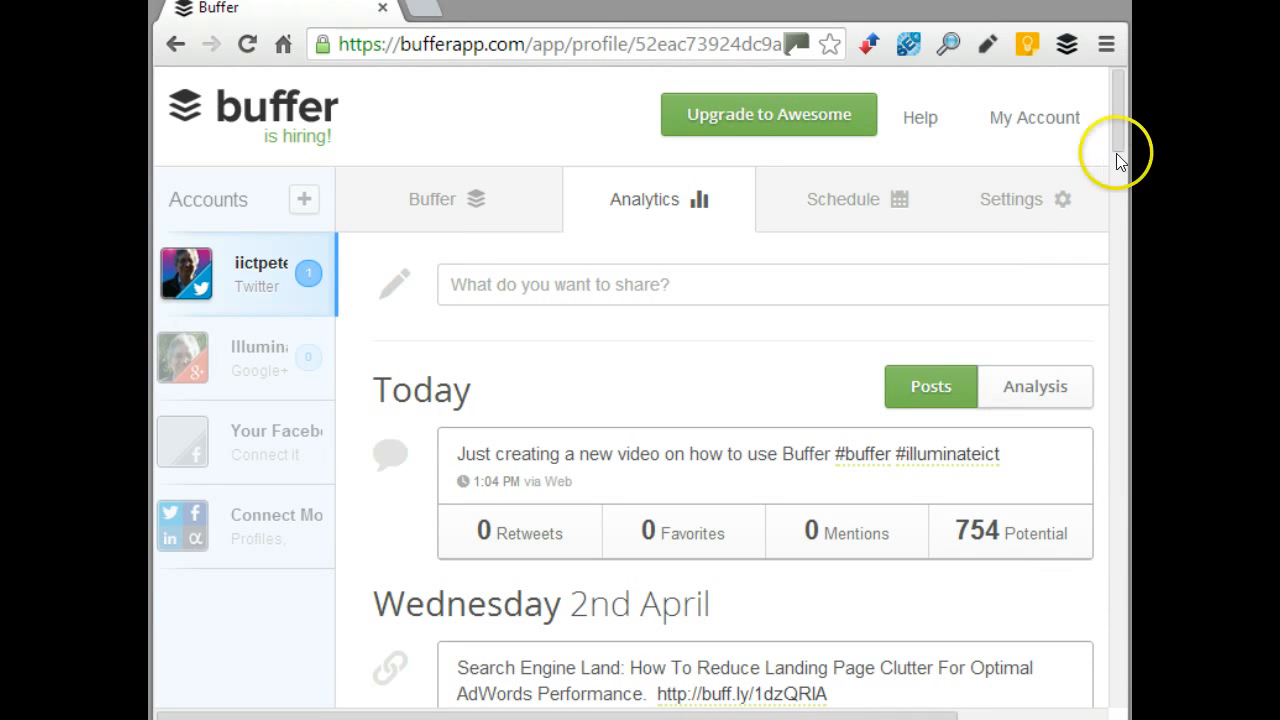
left_click_drag(1117, 138, 1121, 157)
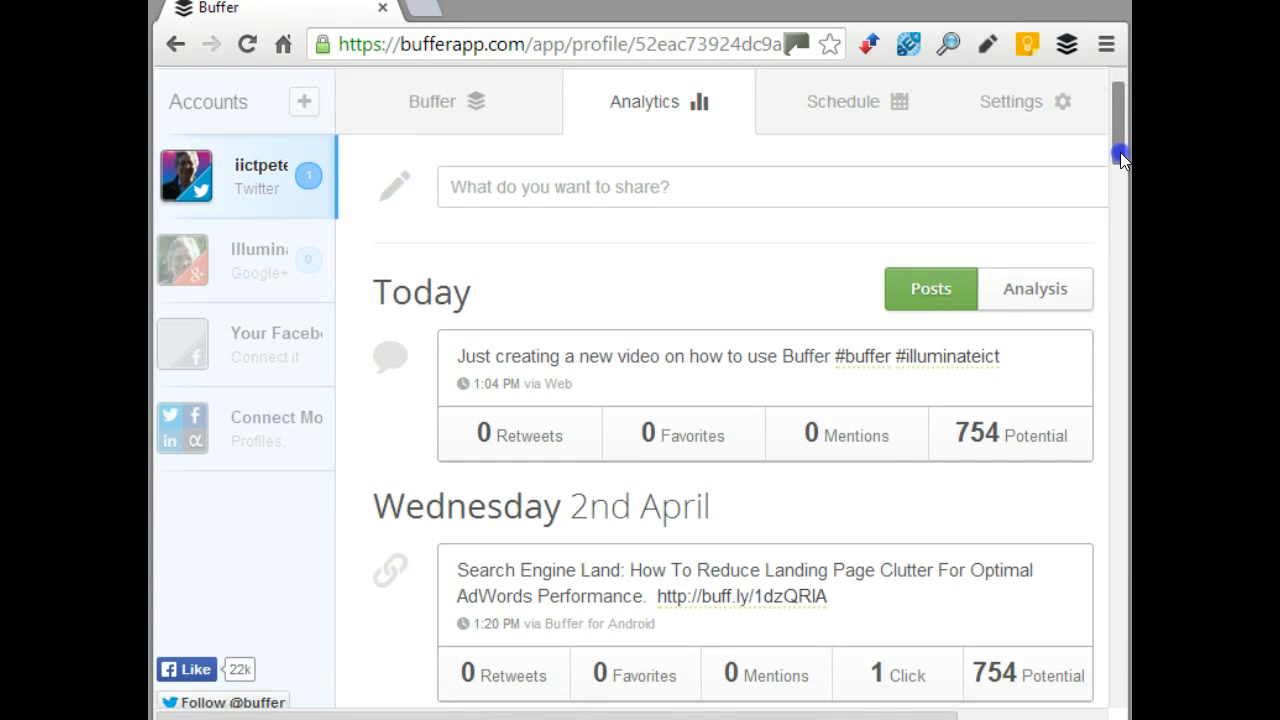
left_click_drag(1121, 158, 1121, 158)
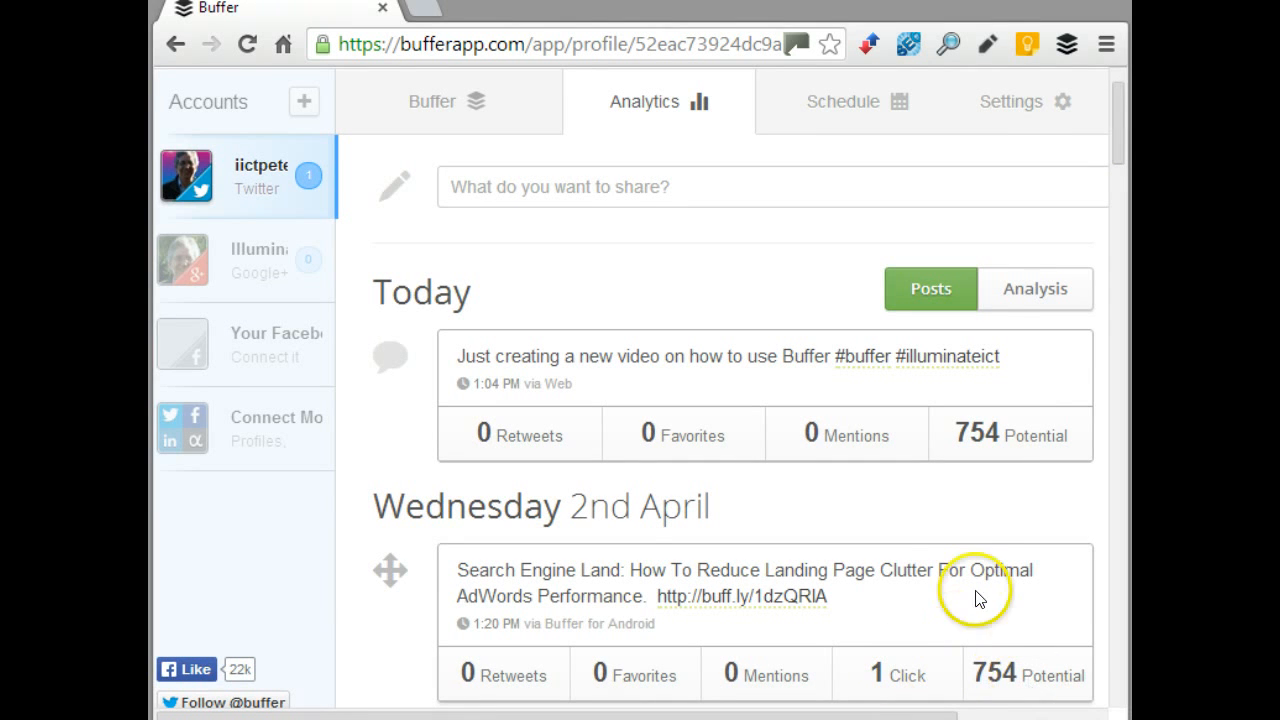
scroll(980, 590, "up", 1)
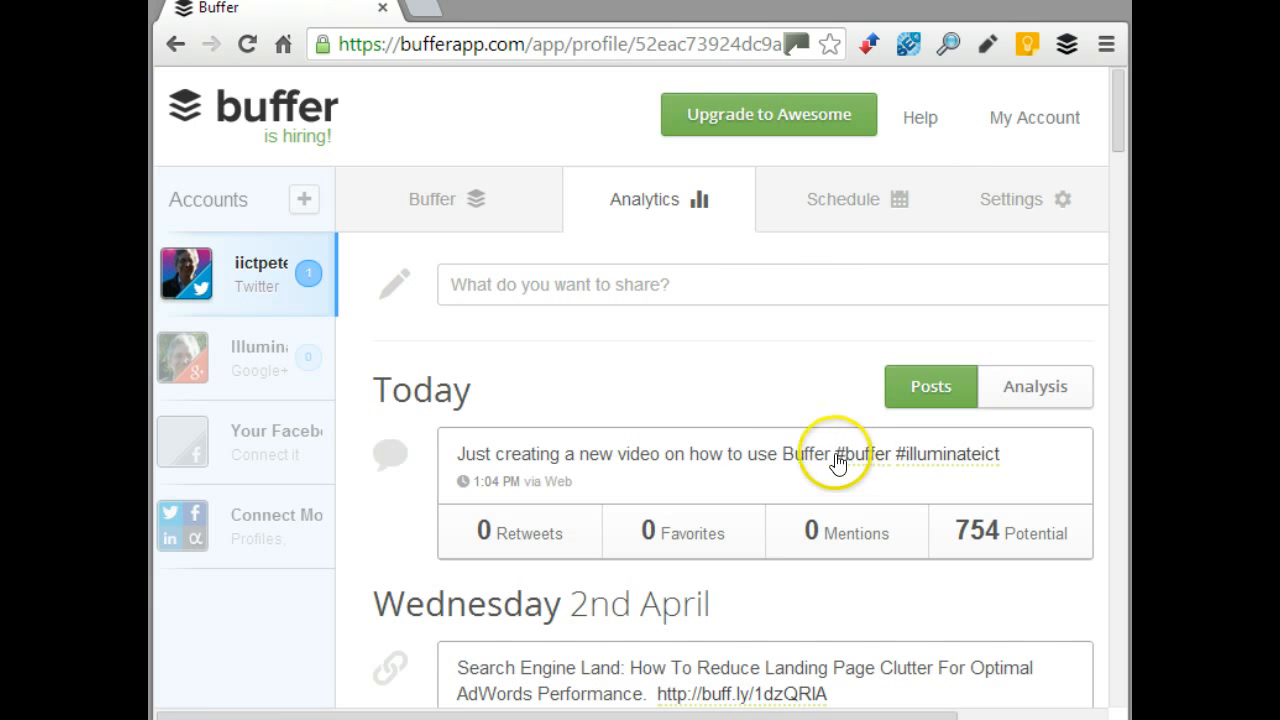
left_click(815, 190)
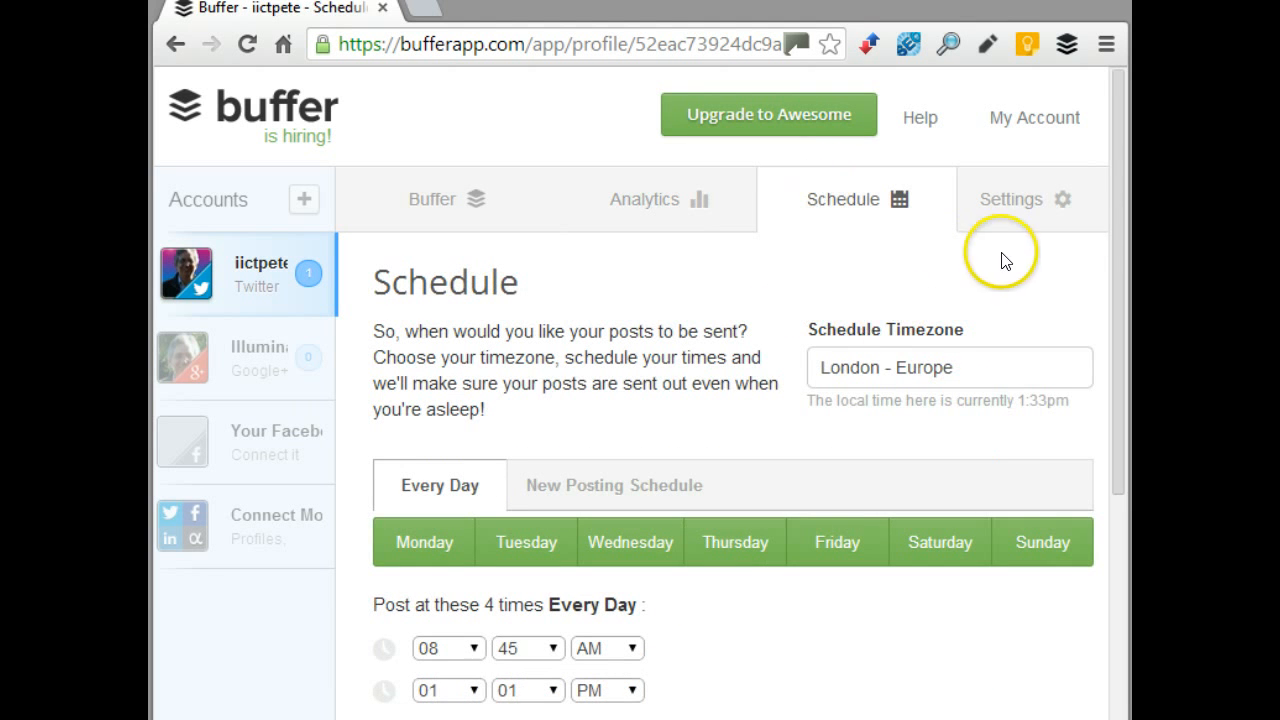
left_click_drag(1115, 198, 1125, 332)
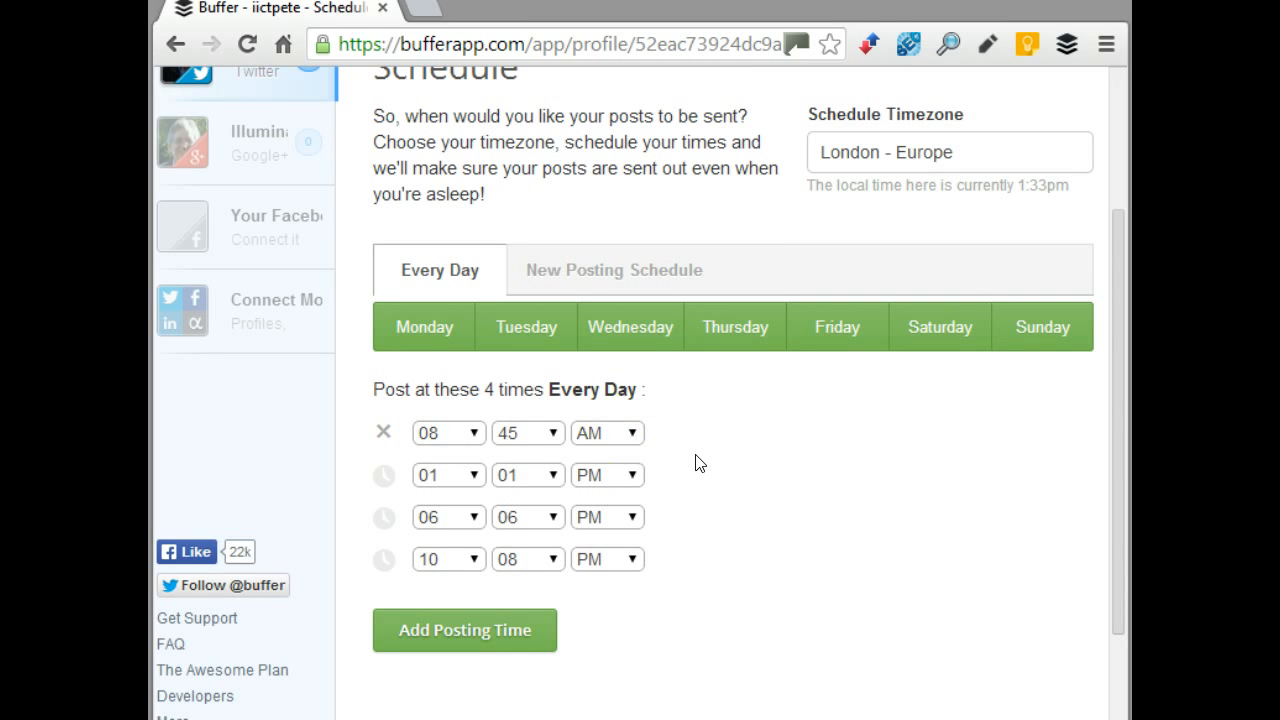
left_click(452, 433)
left_click(892, 455)
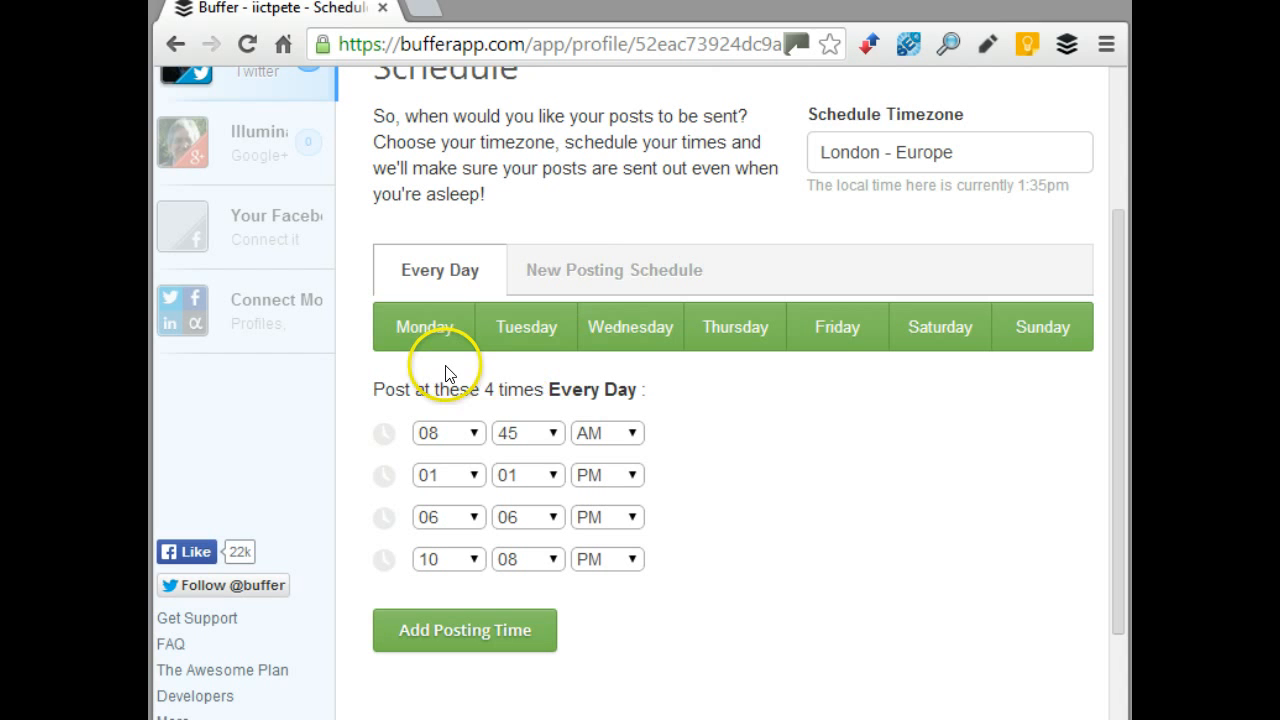
Try the weekday toggles and New Posting Schedule option, then show the account's Settings menu
left_click(535, 327)
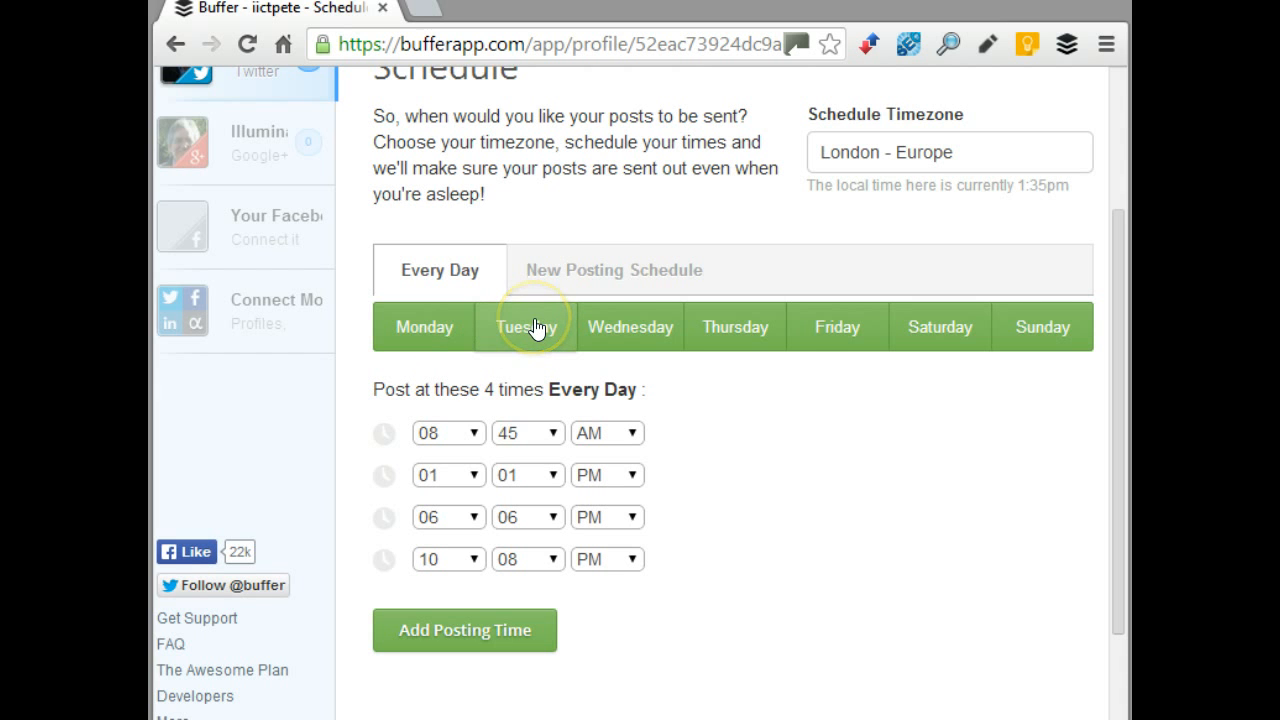
left_click(628, 328)
left_click(717, 330)
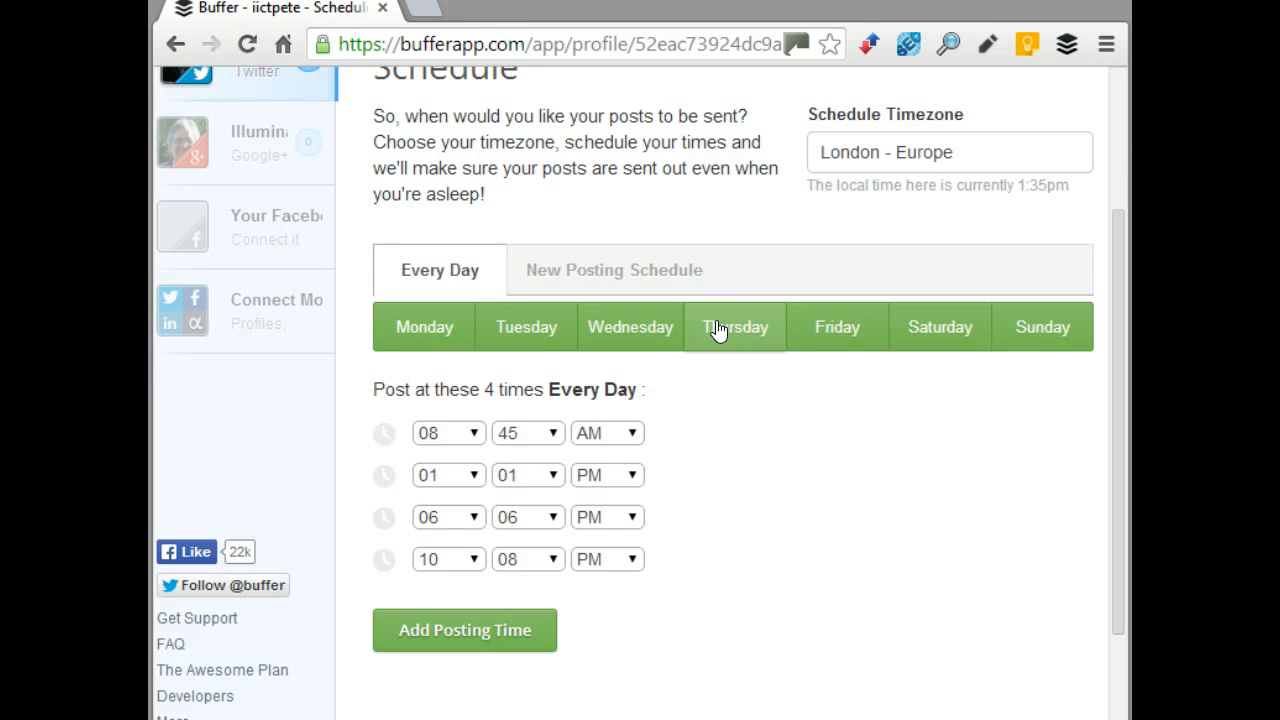
left_click(691, 267)
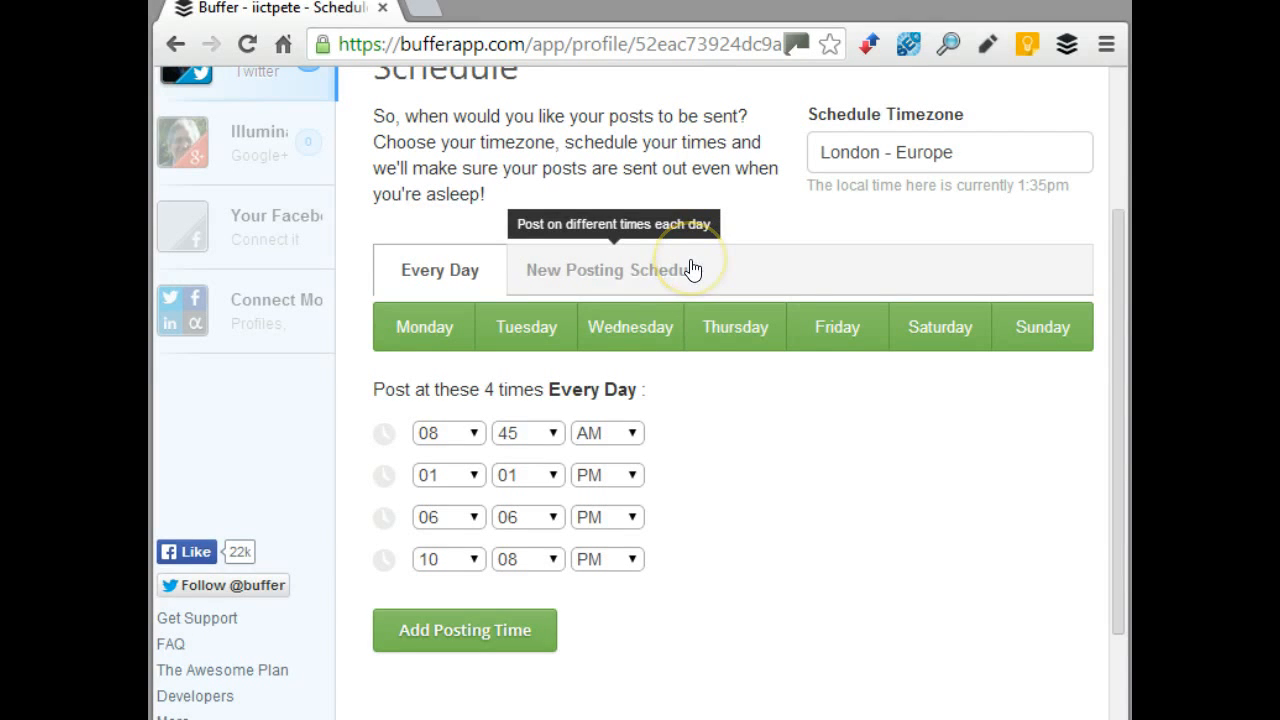
left_click(680, 279)
left_click(1122, 353)
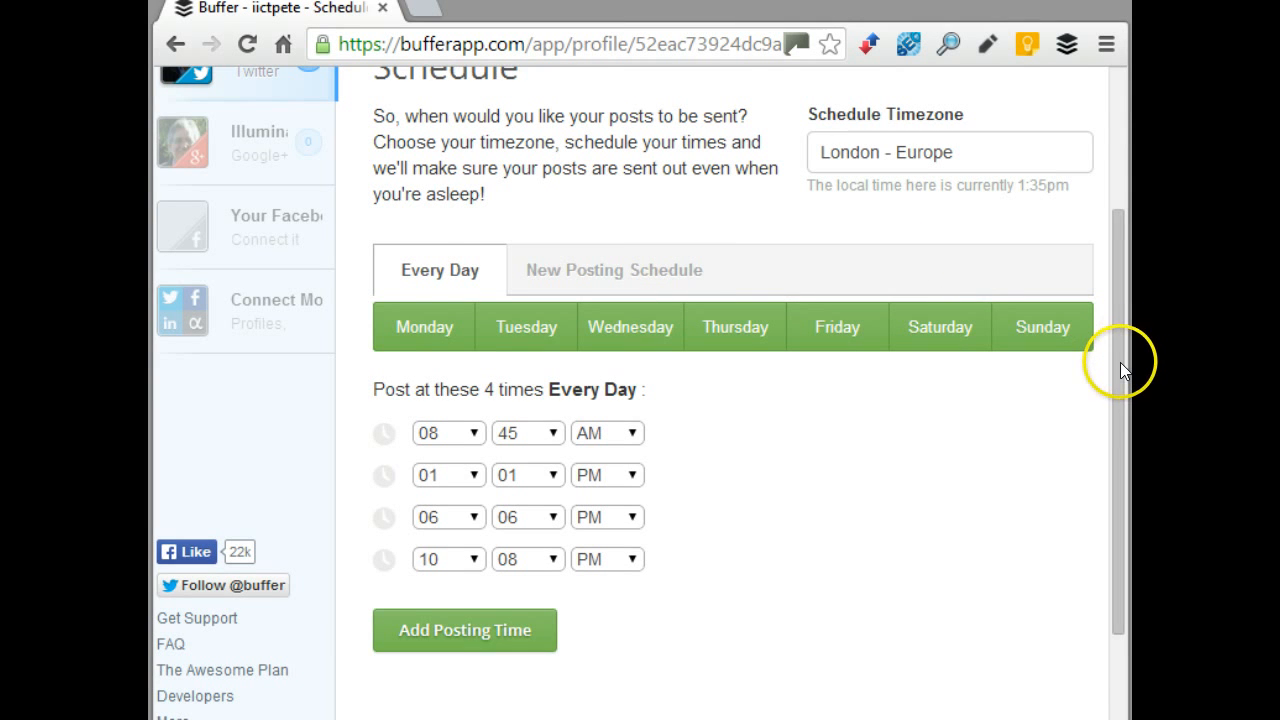
left_click_drag(1120, 368, 1117, 266)
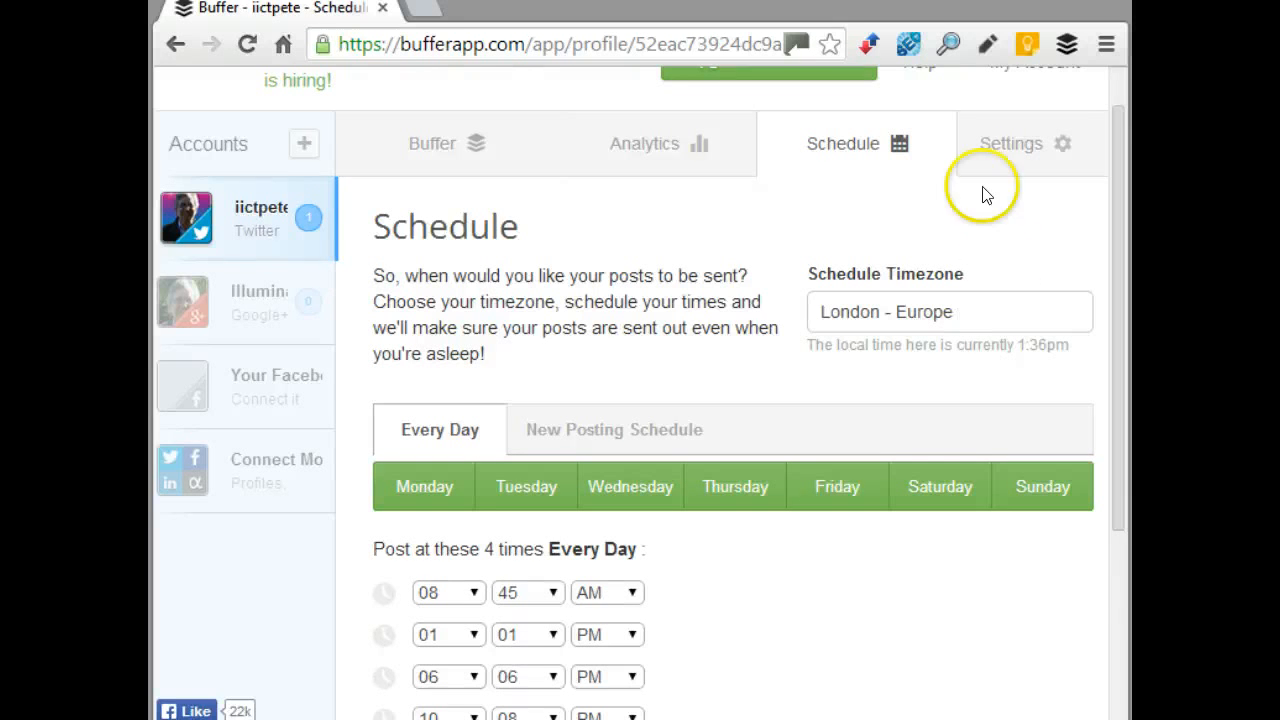
left_click(991, 145)
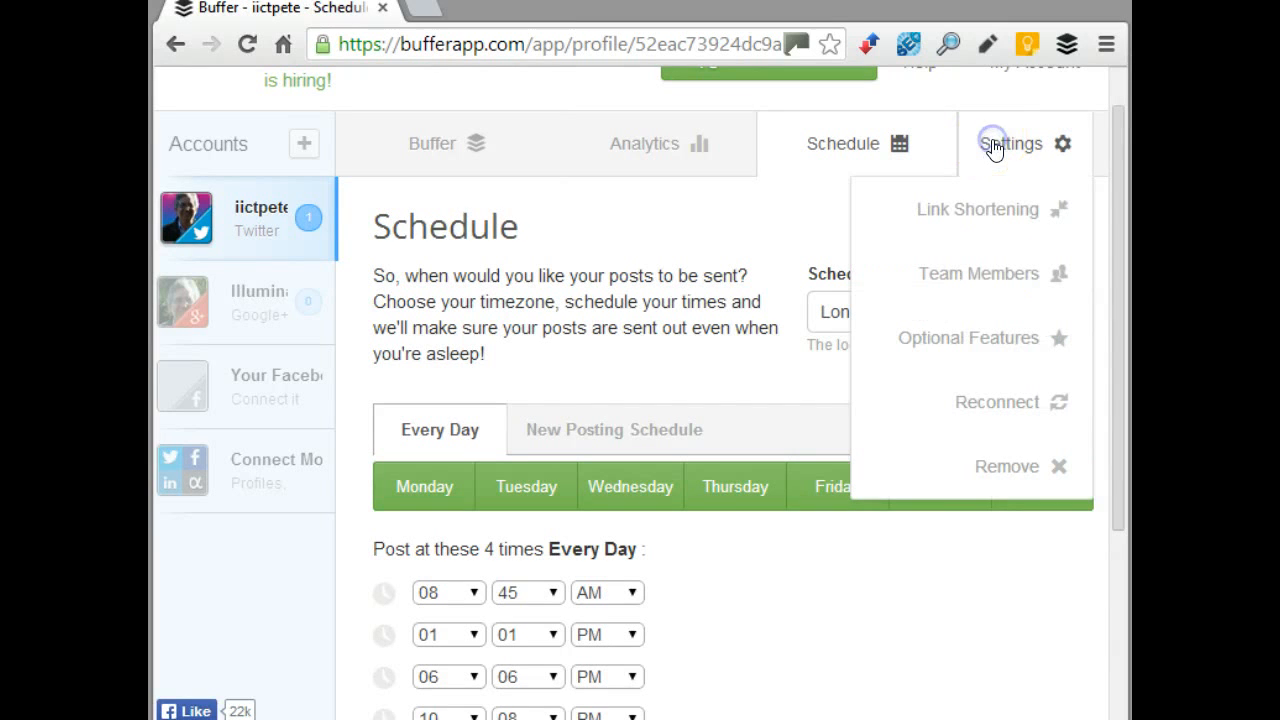
left_click(1003, 220)
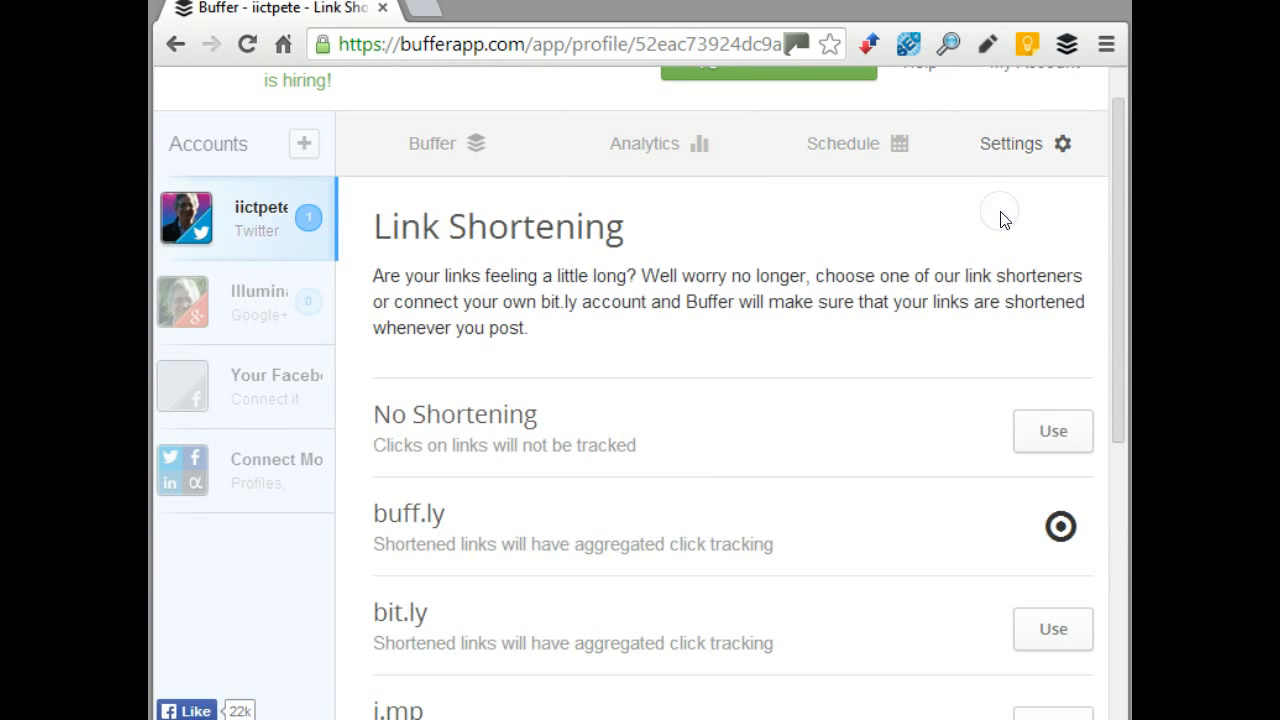
scroll(805, 338, "down", 3)
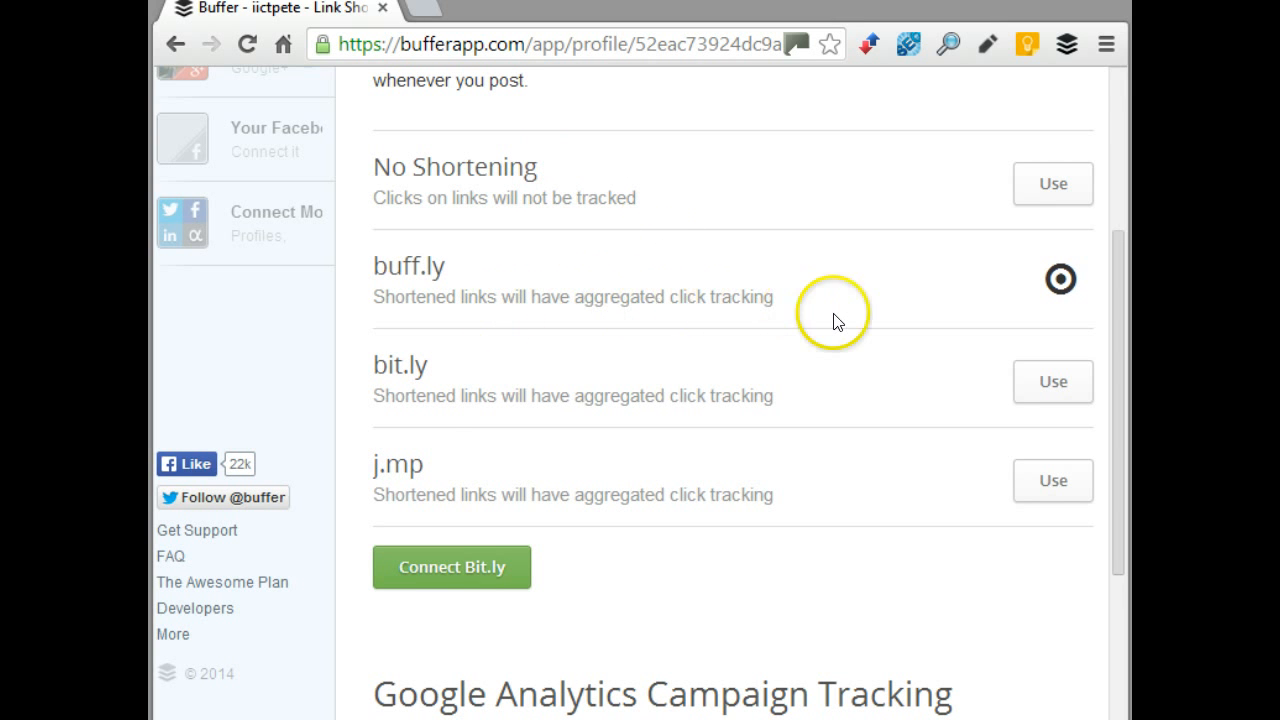
scroll(834, 320, "down", 3)
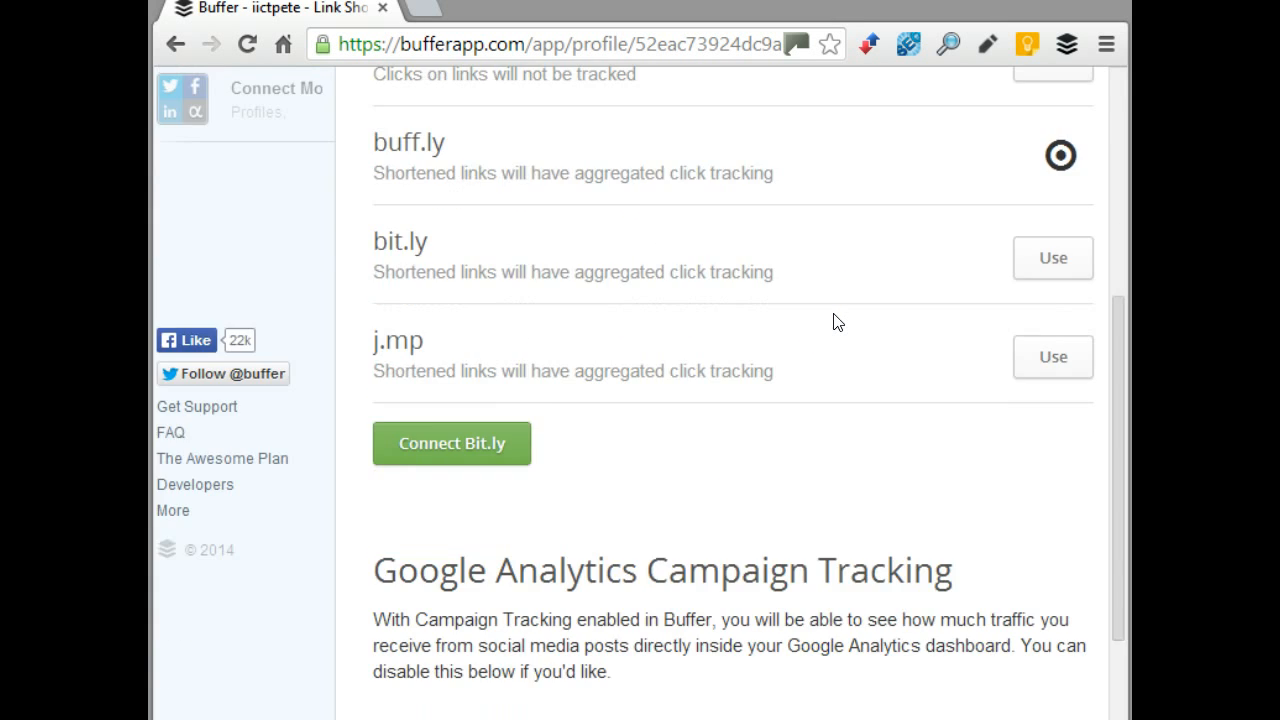
scroll(842, 429, "down", 1)
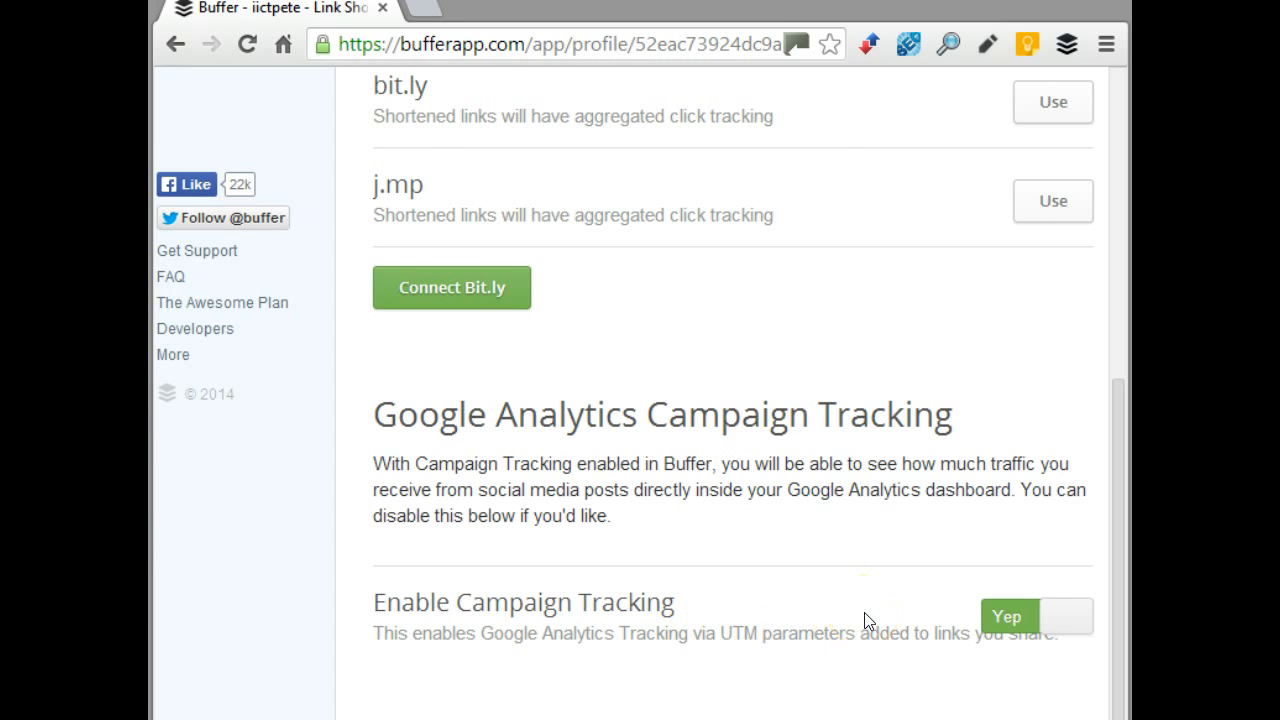
scroll(864, 612, "up", 6)
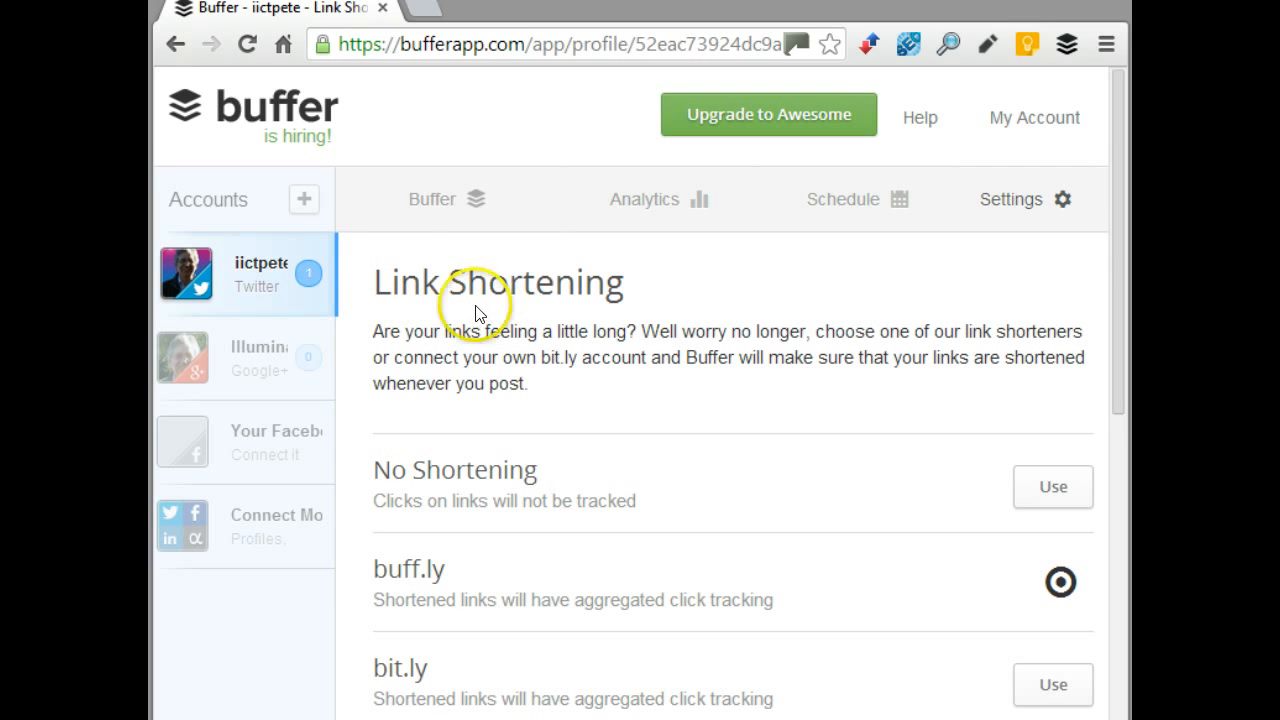
Write the post 'just demonstrating for the video how to use Buffer' in the profile's composer
left_click(402, 199)
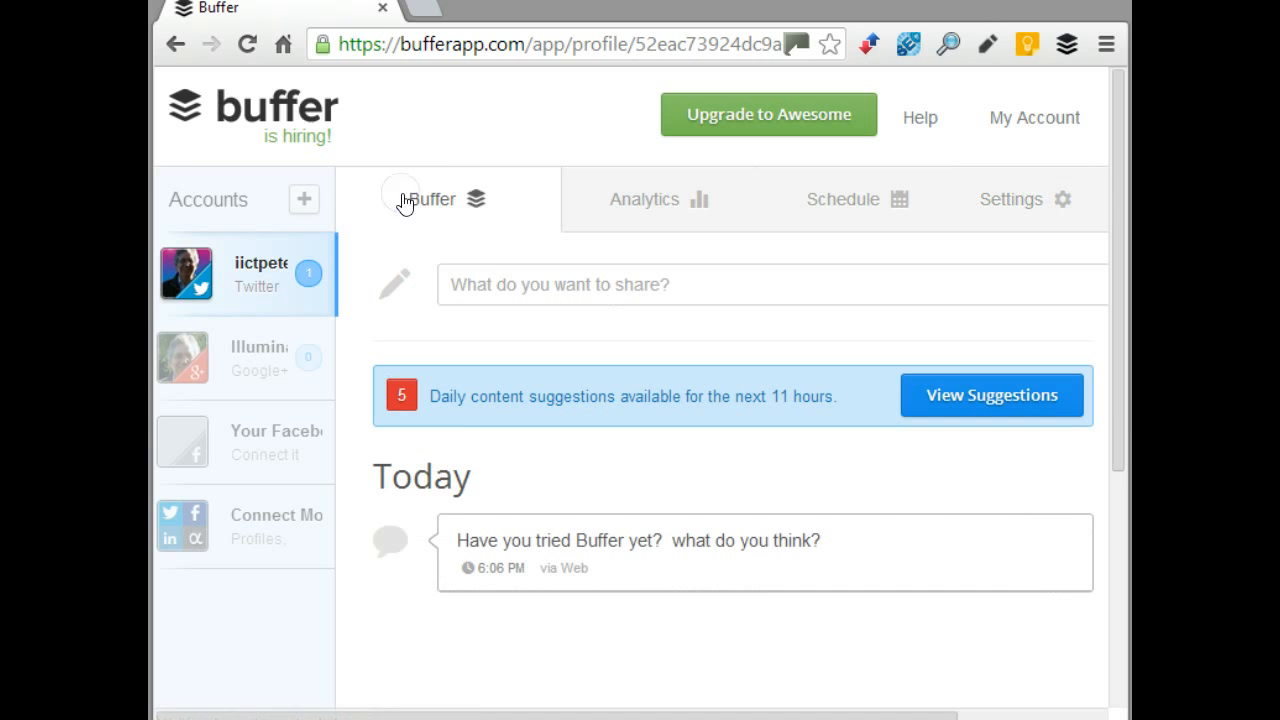
left_click(518, 283)
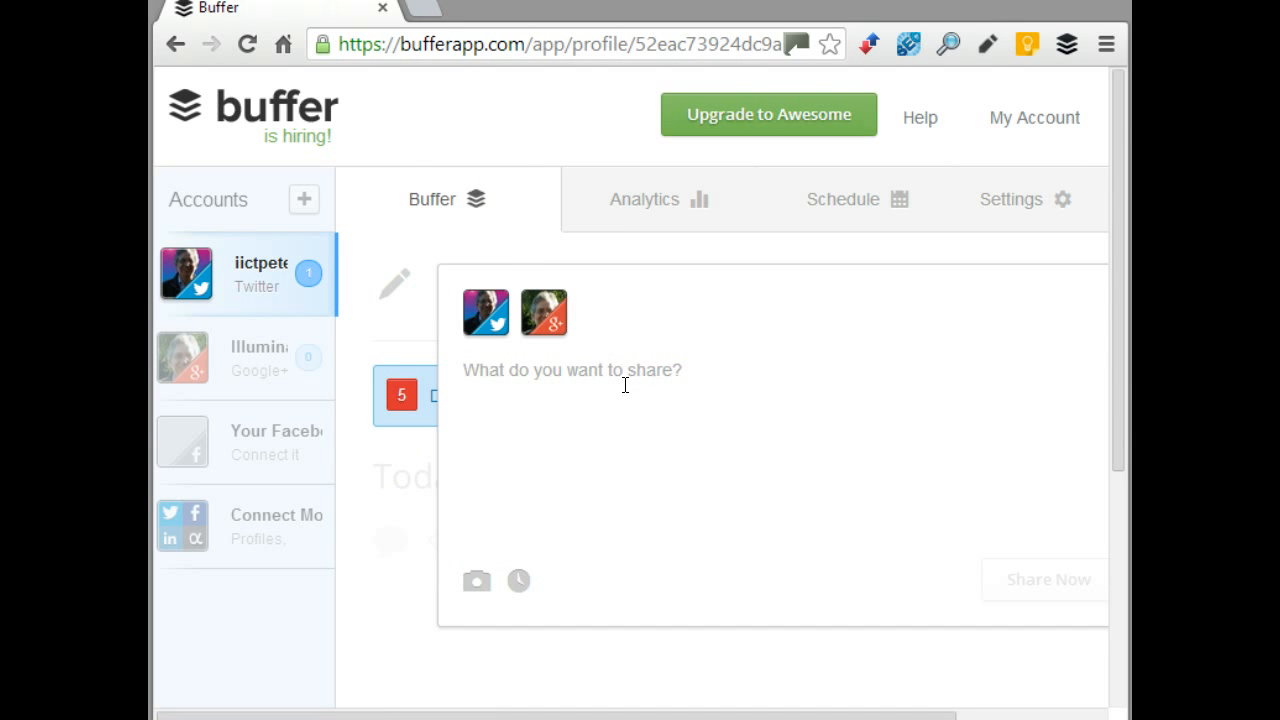
type("jusr")
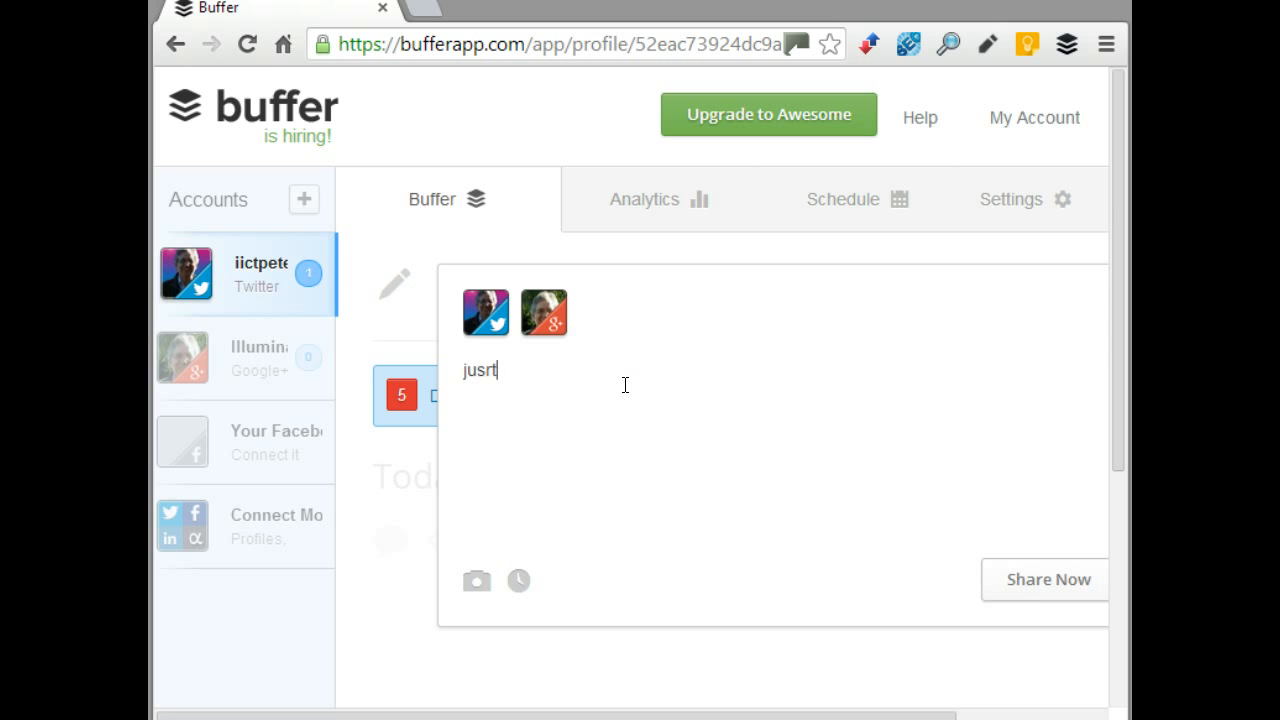
key("BackSpace")
type("t demonstratin")
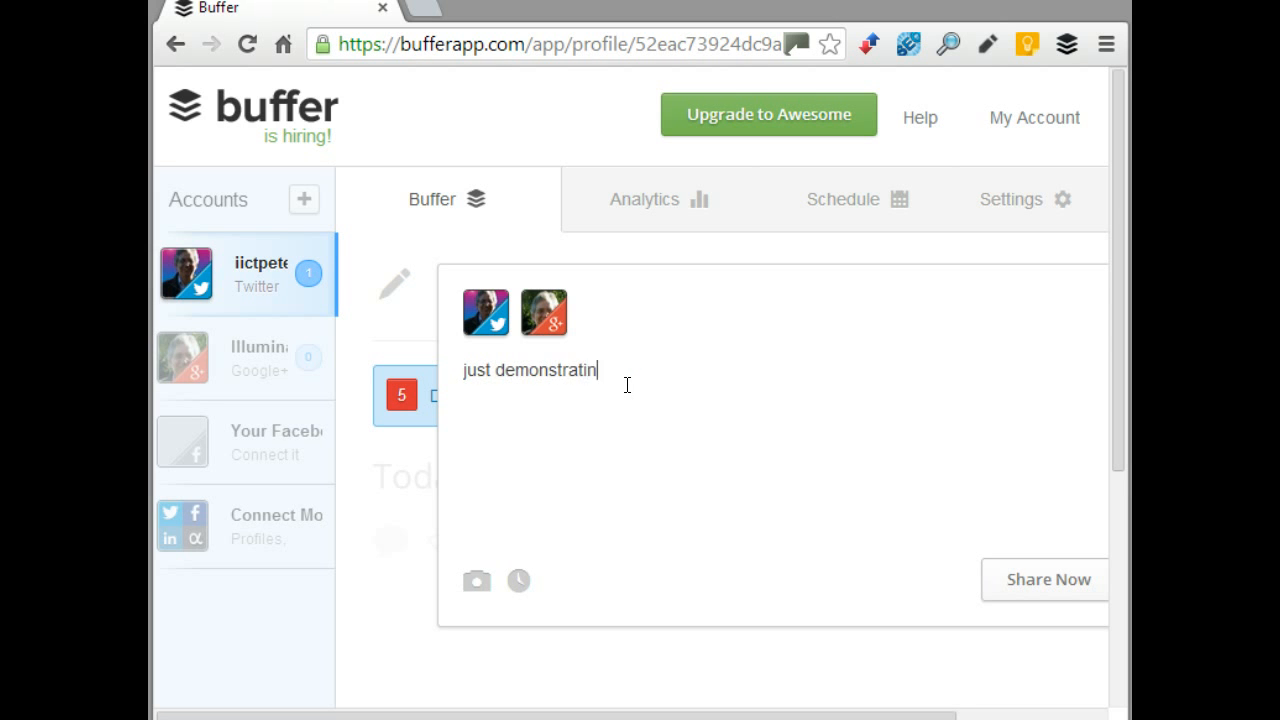
type("g for the video how to use ")
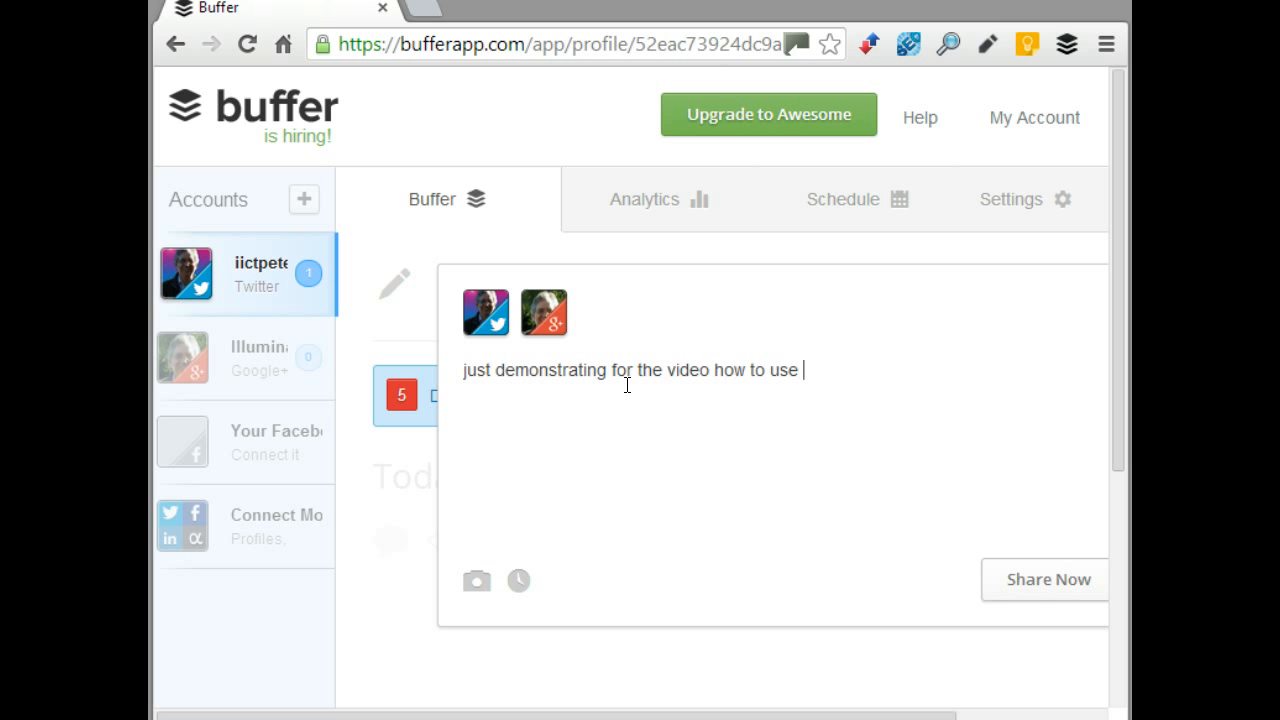
type("Buffer")
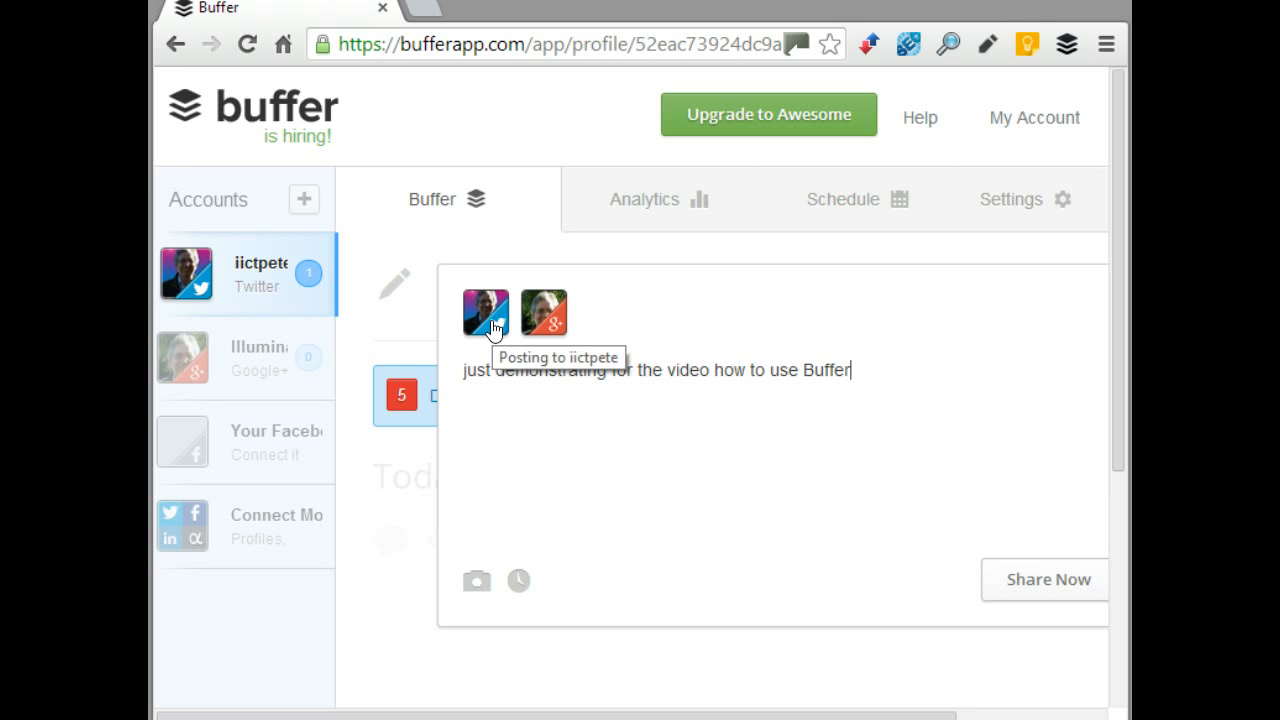
Keep the Google+ profile selected and add the post to the queue
left_click(550, 322)
left_click(553, 326)
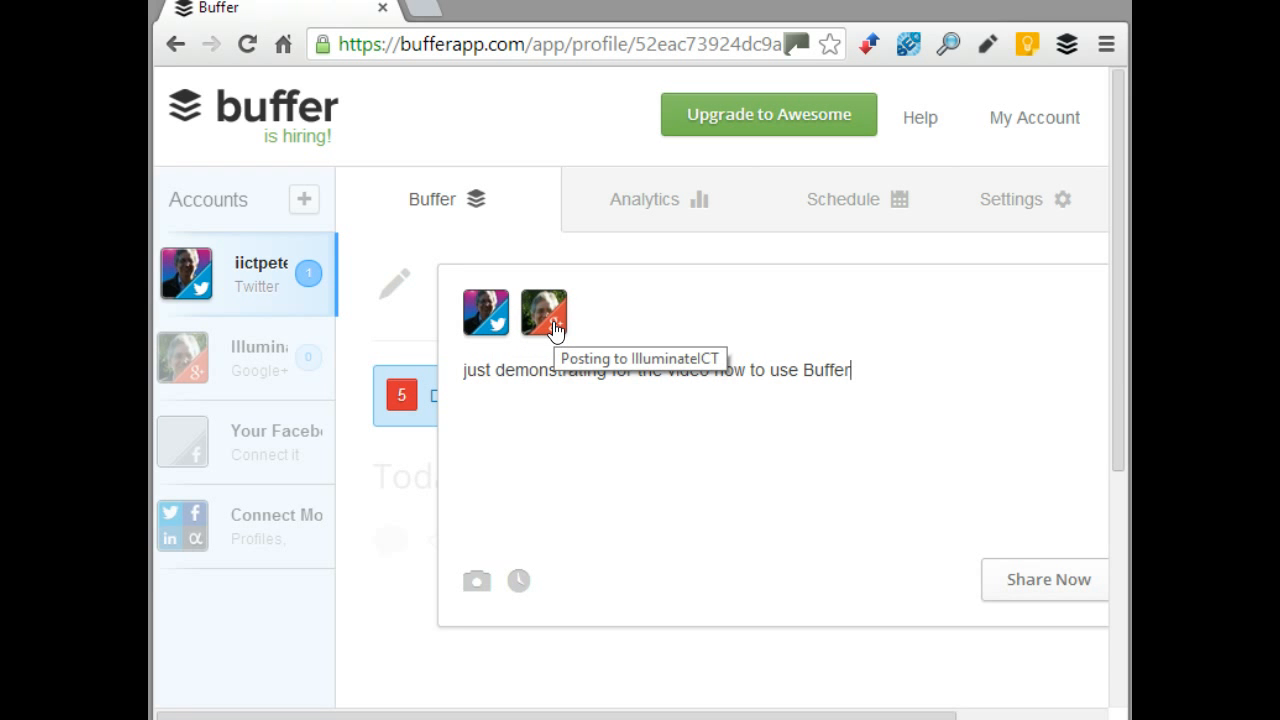
left_click_drag(683, 713, 871, 706)
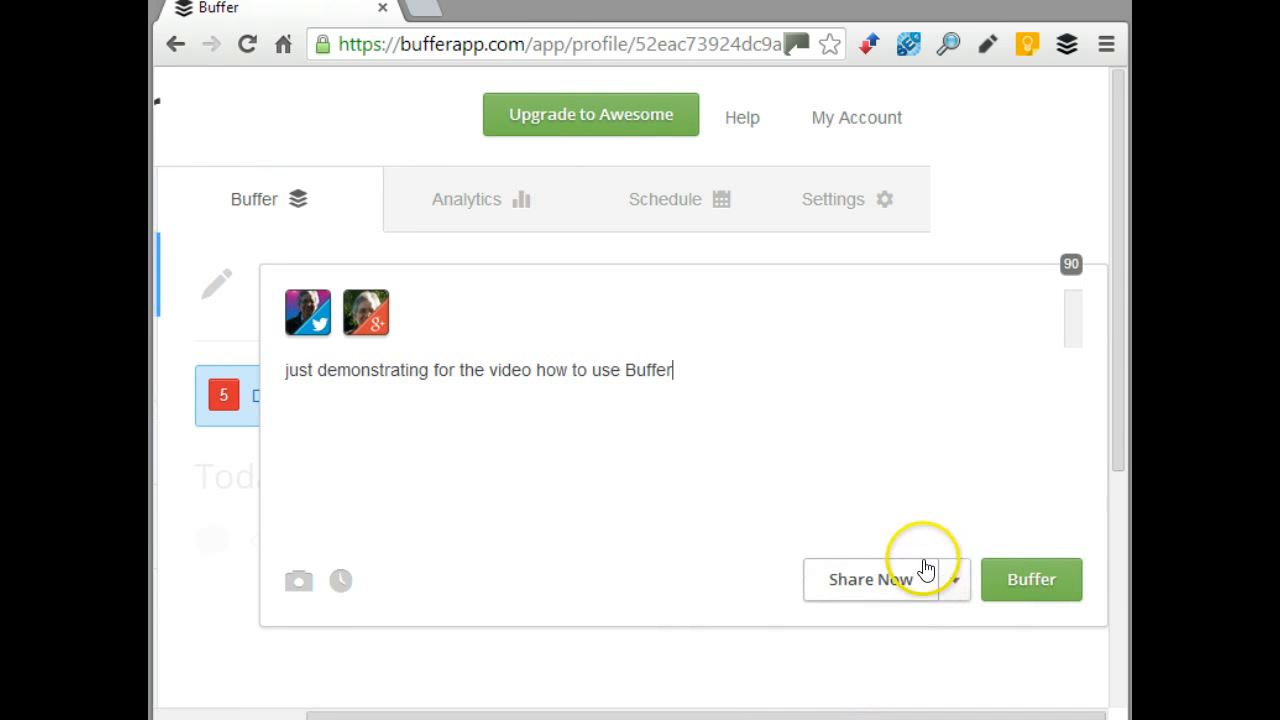
left_click(1045, 581)
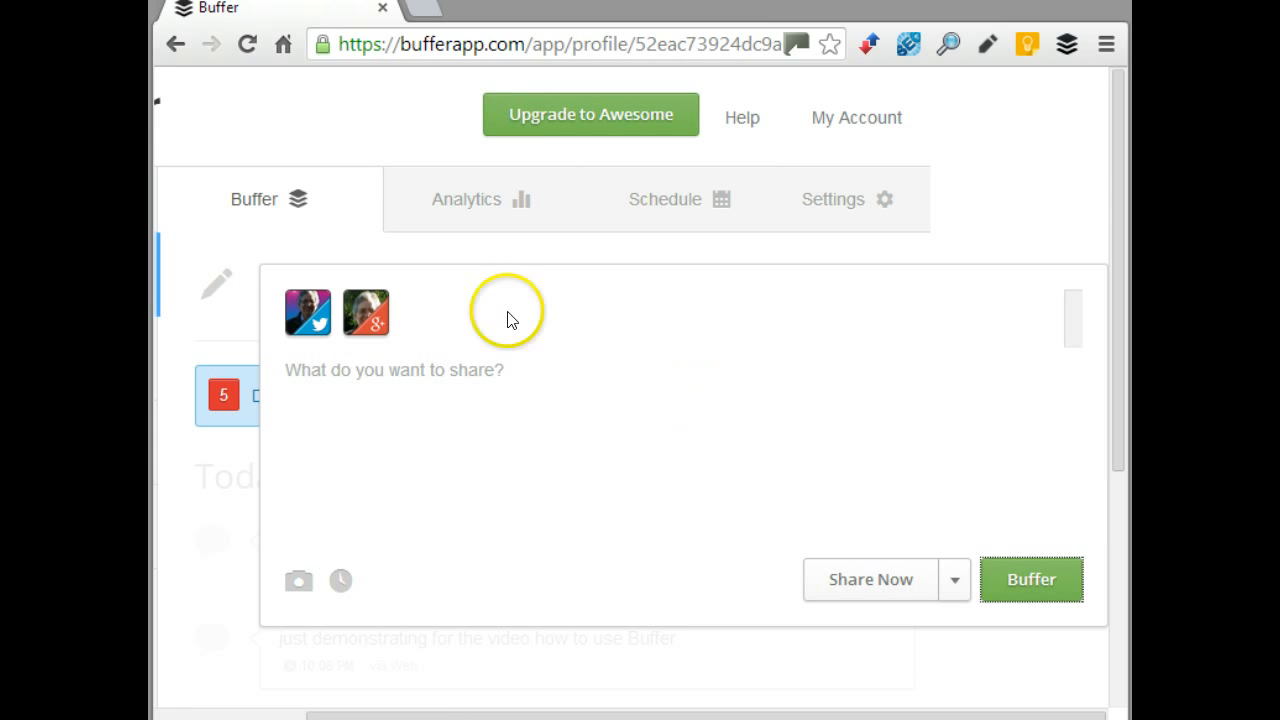
left_click(283, 51)
left_click(443, 45)
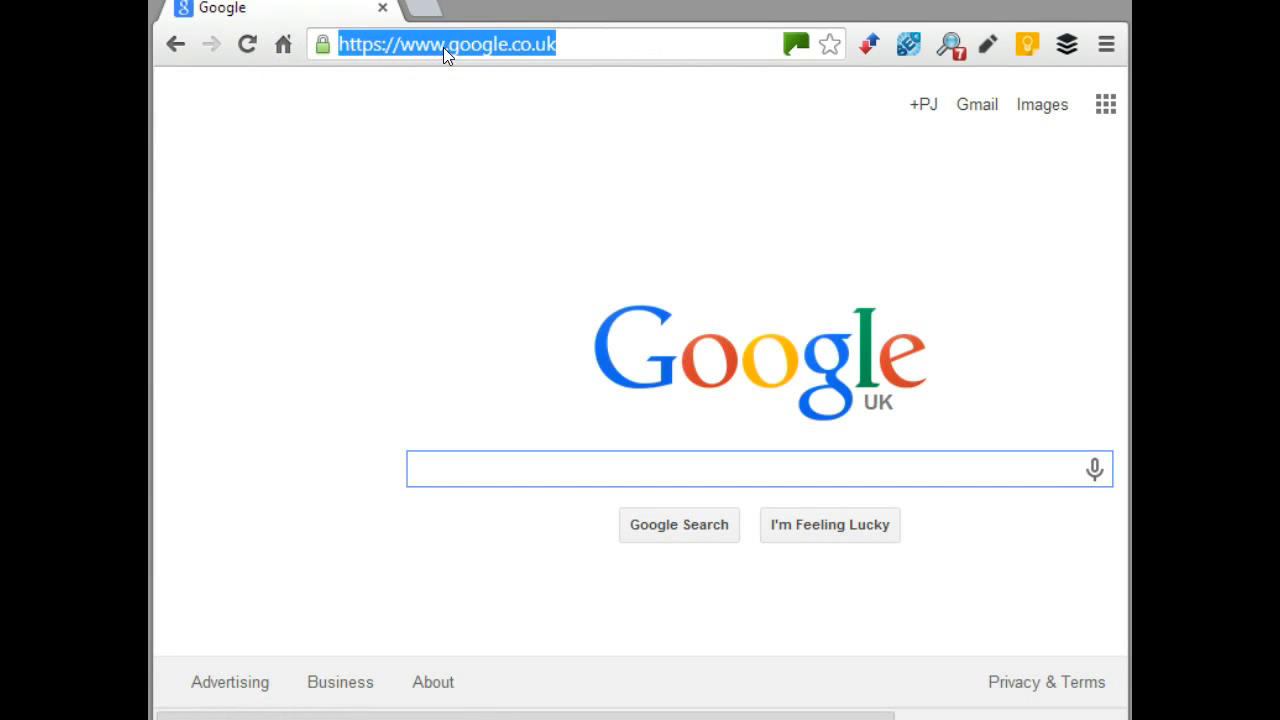
type("www.w")
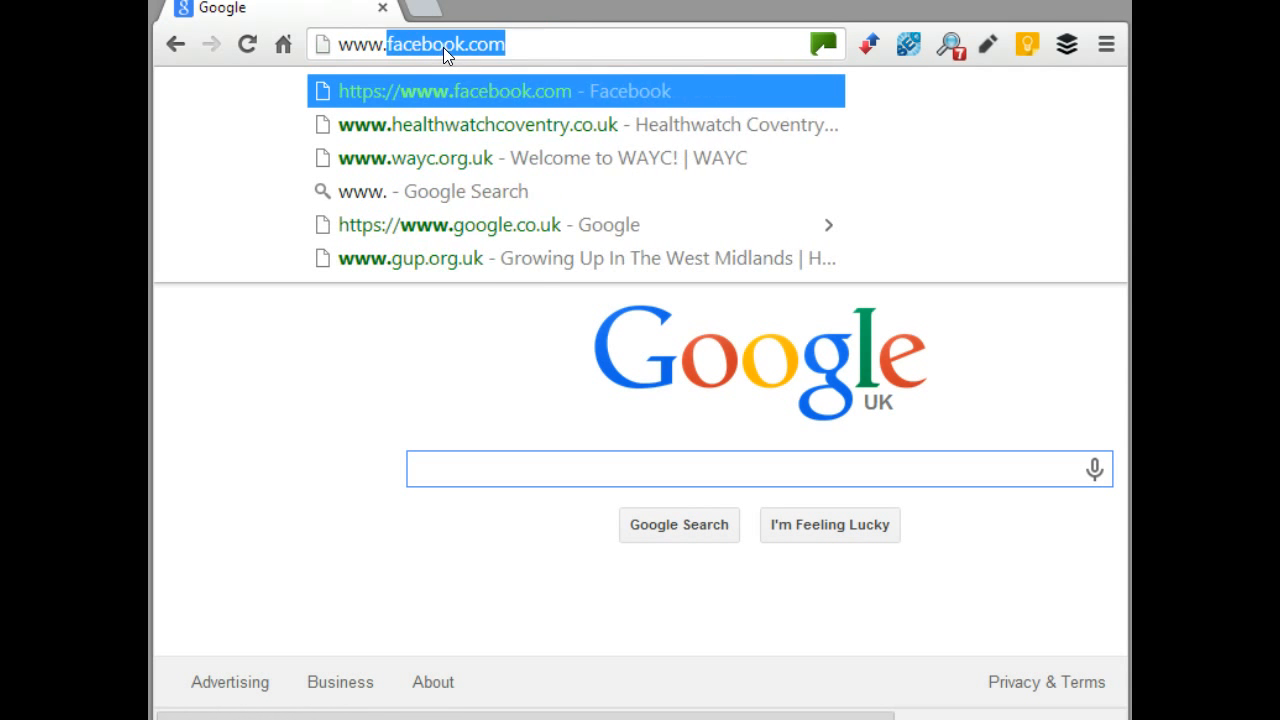
type("mictchampion.org.u")
key("Return")
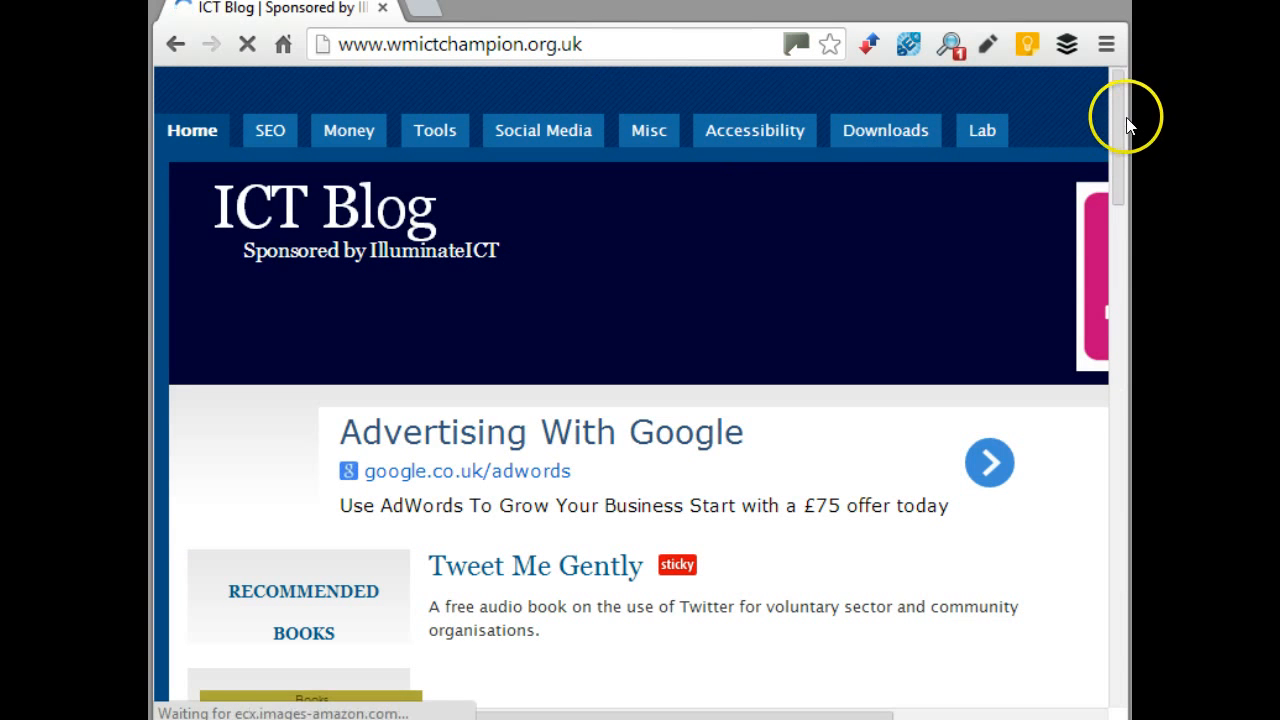
left_click_drag(1115, 117, 1128, 366)
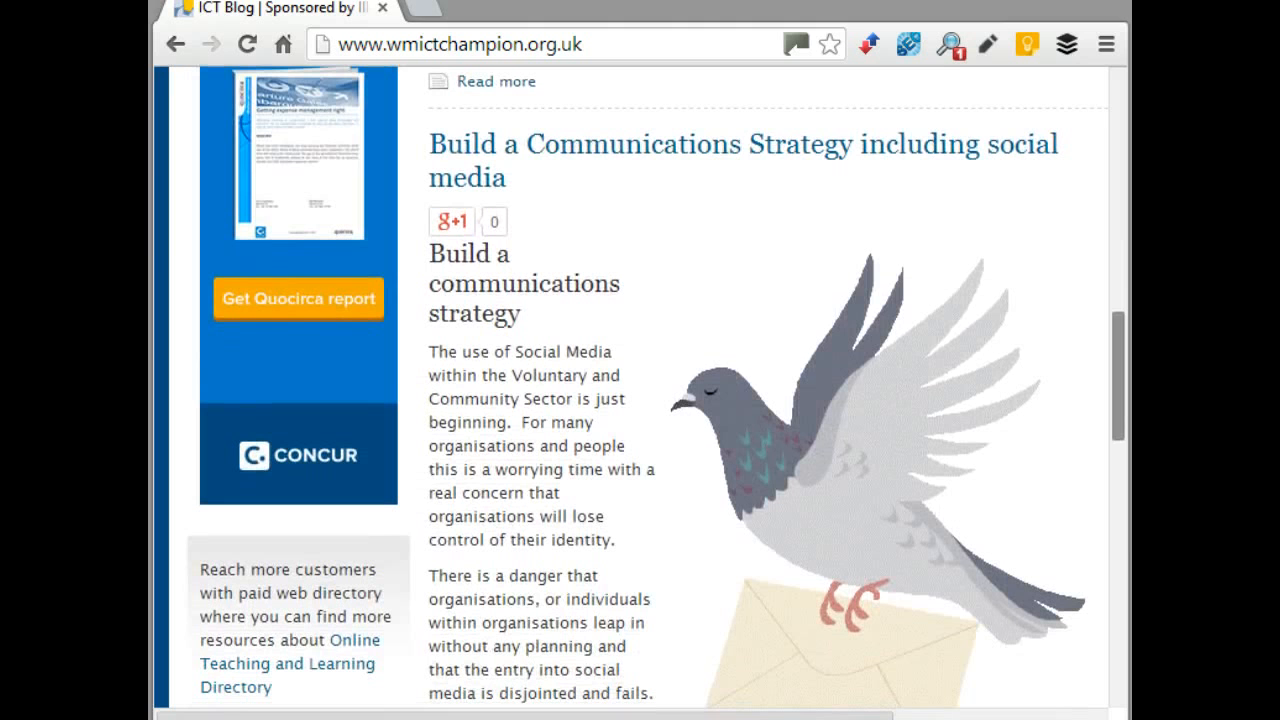
triple_click(943, 166)
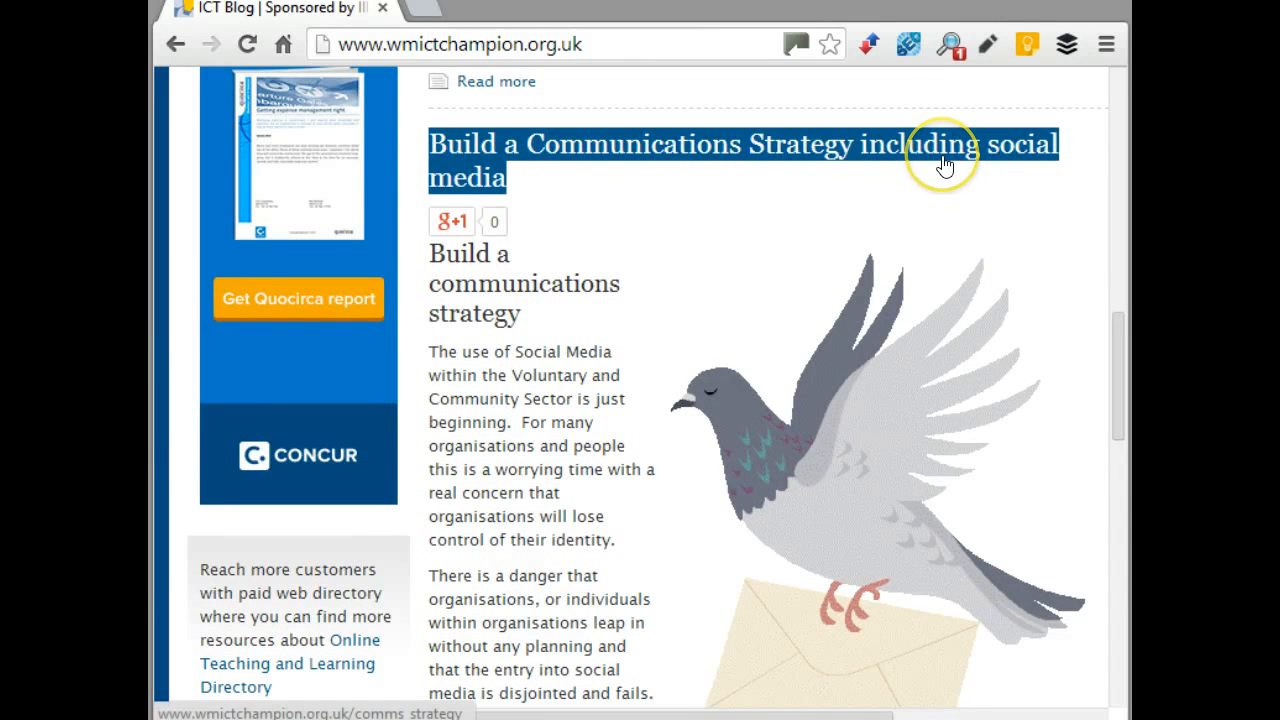
left_click(943, 166)
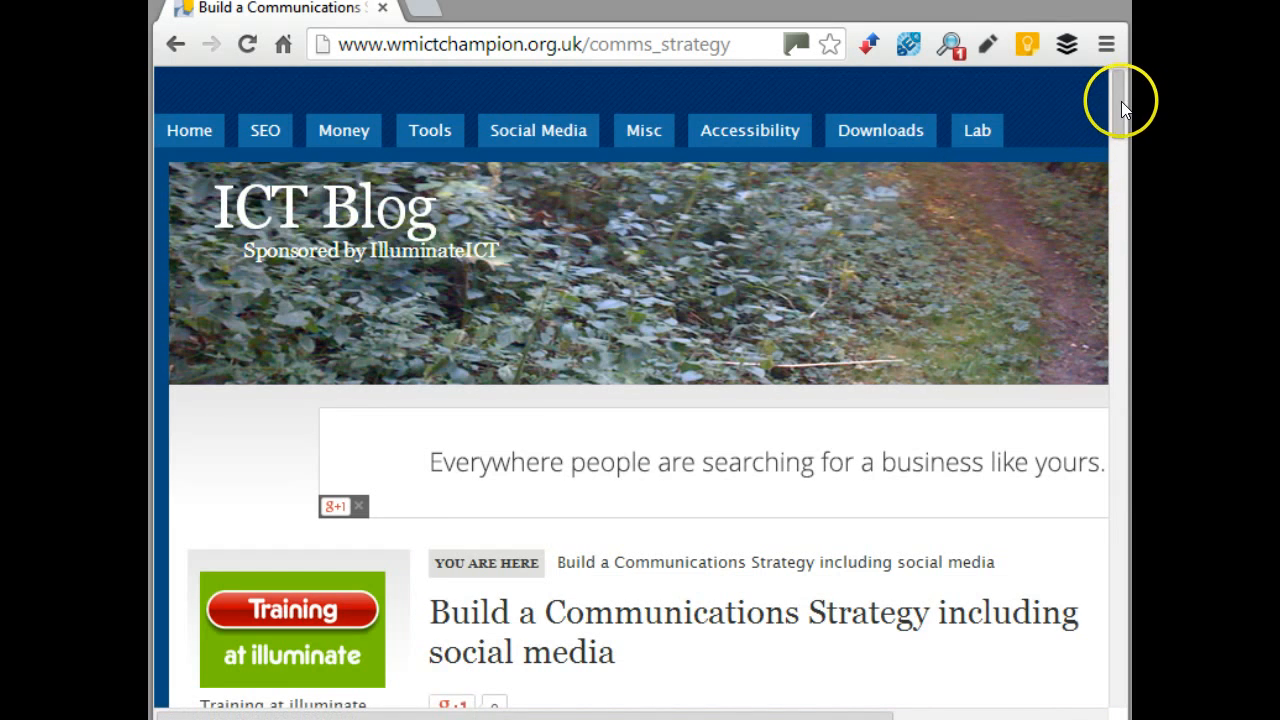
left_click_drag(1121, 112, 1121, 163)
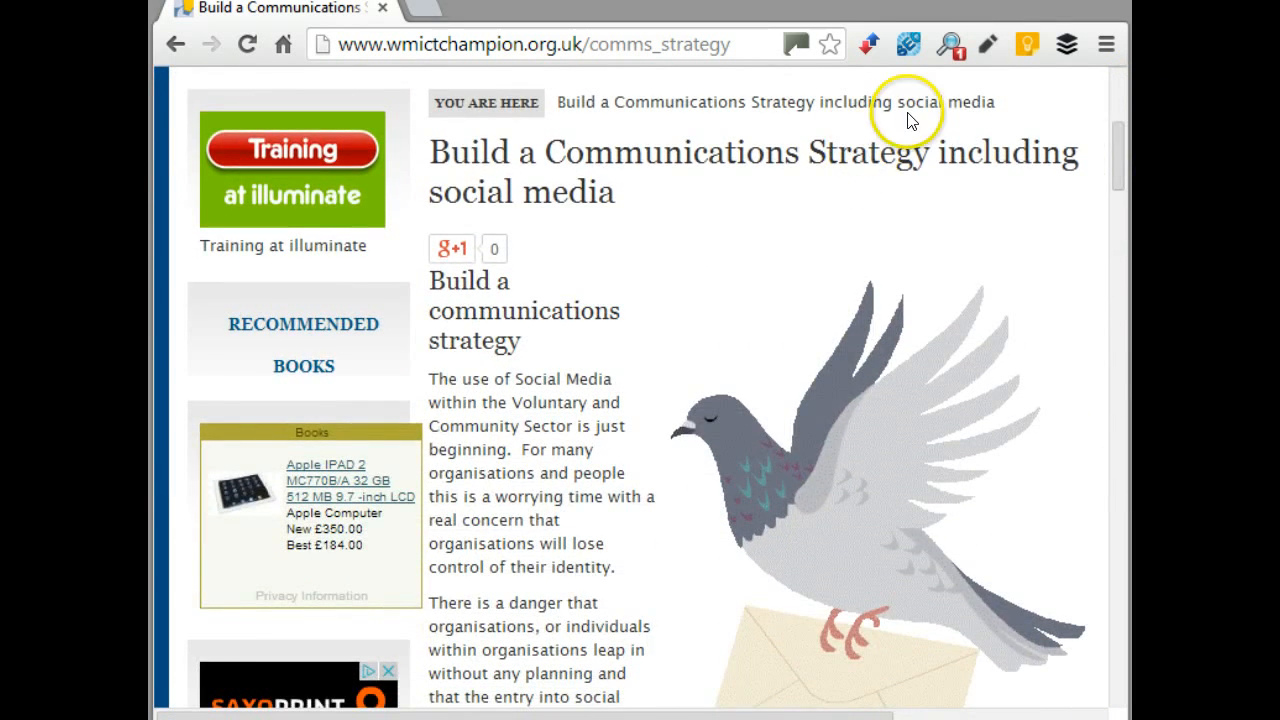
Queue the article's title and buff.ly link using the Buffer browser extension
left_click(1070, 56)
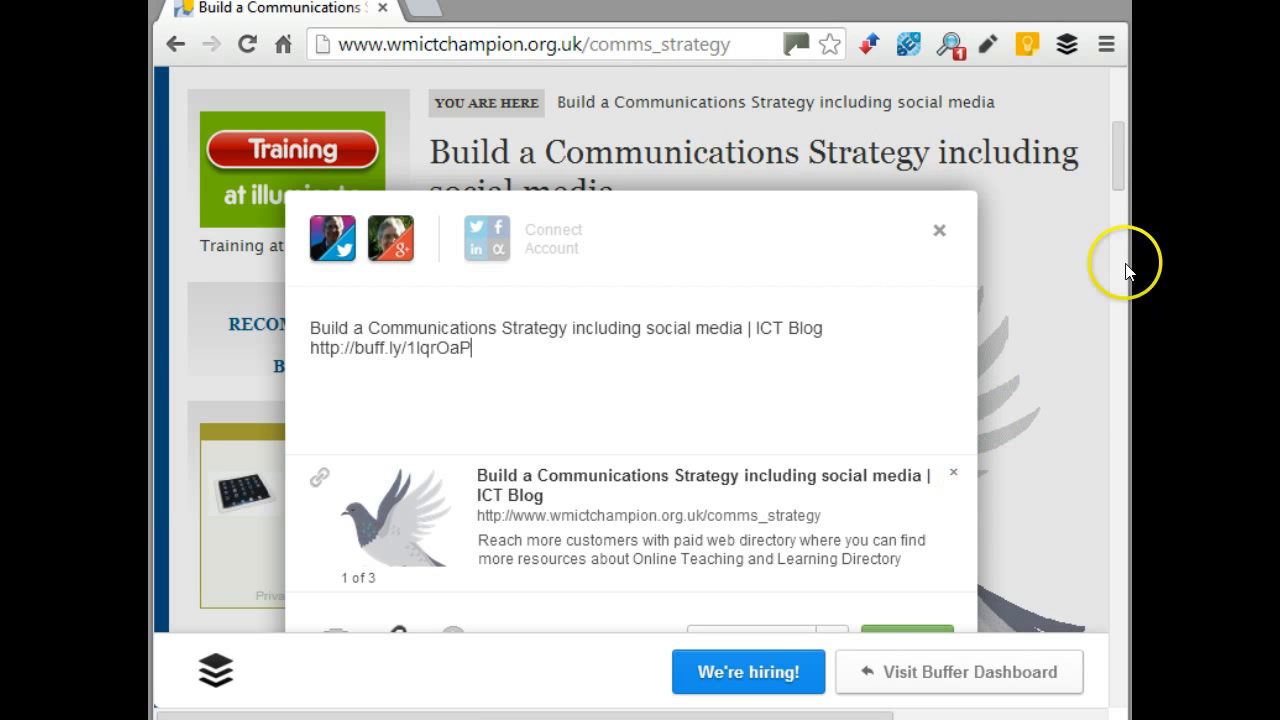
left_click_drag(1117, 162, 1118, 180)
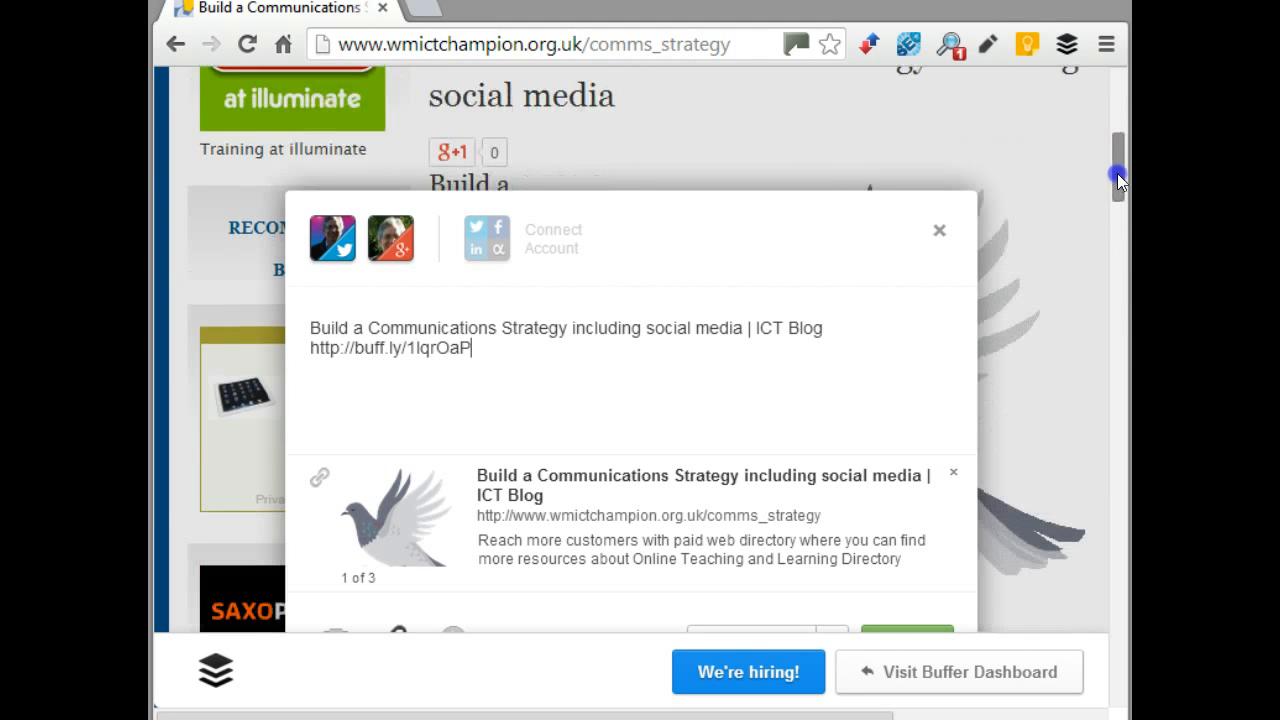
left_click_drag(849, 200, 839, 126)
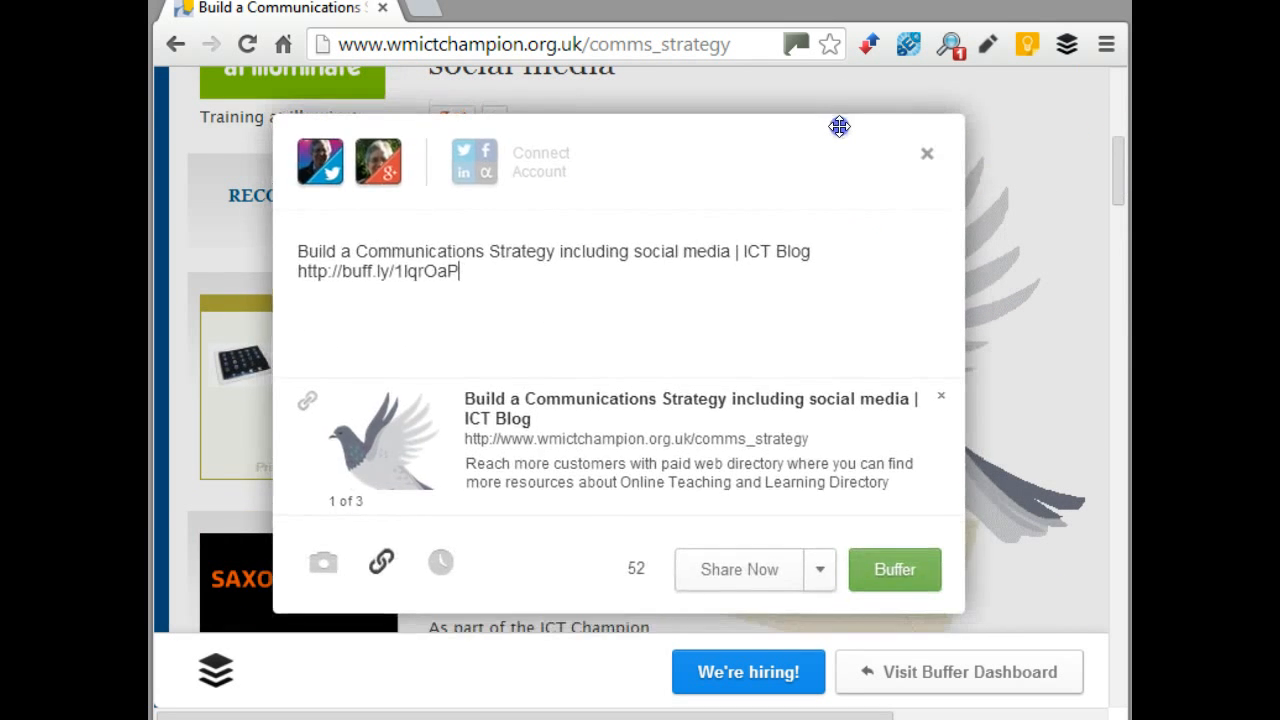
left_click(906, 568)
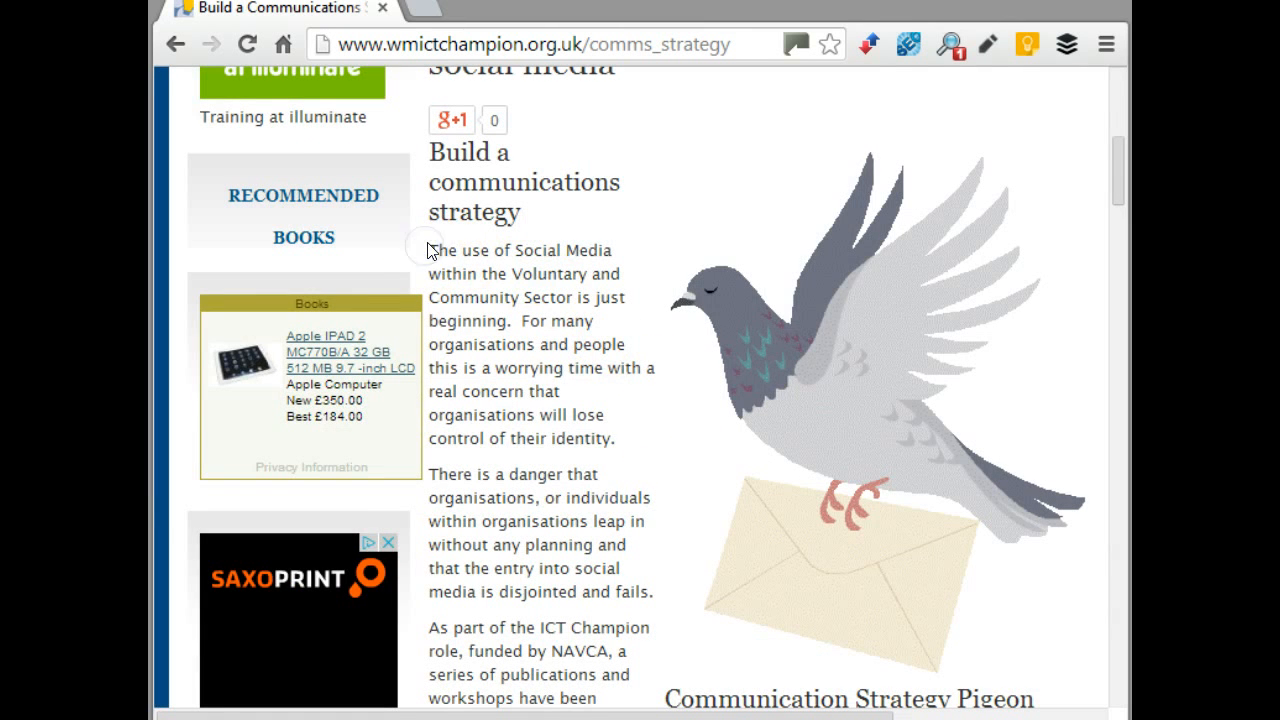
Queue the quote 'The use of Social Media within the Voluntary and Community Sector is just beginning.' with its link
left_click_drag(430, 248, 517, 316)
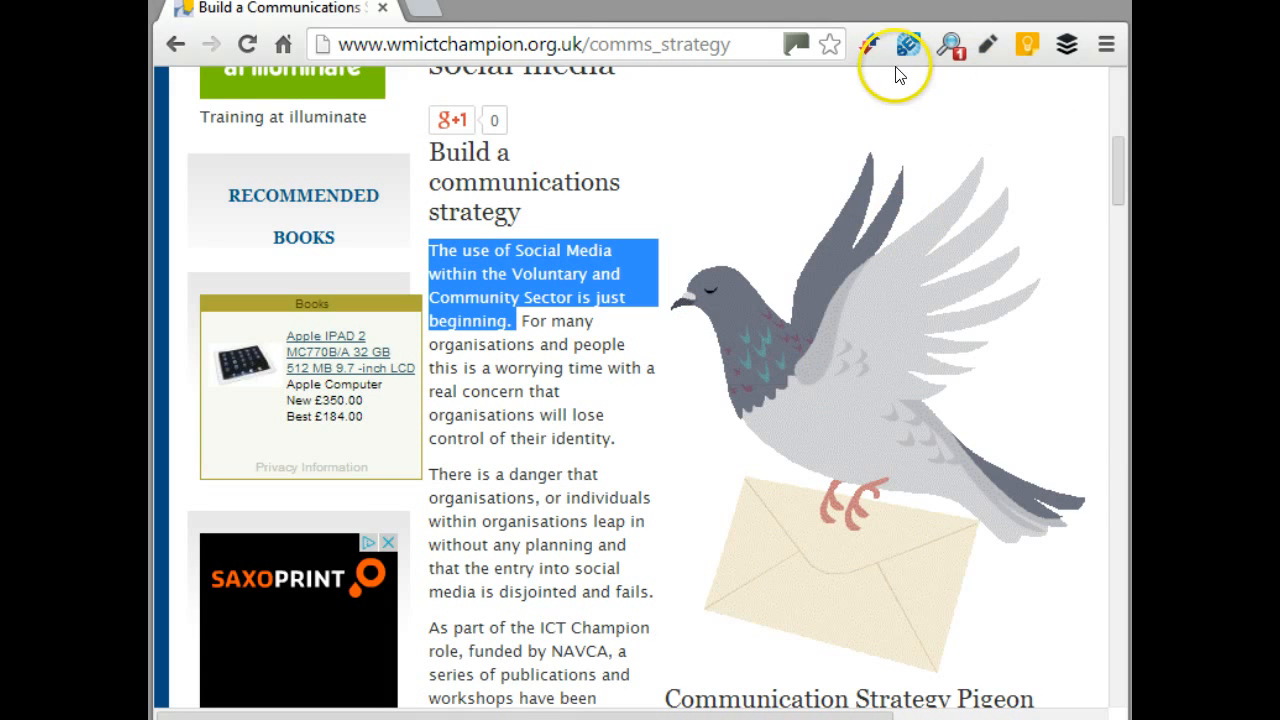
left_click(1068, 52)
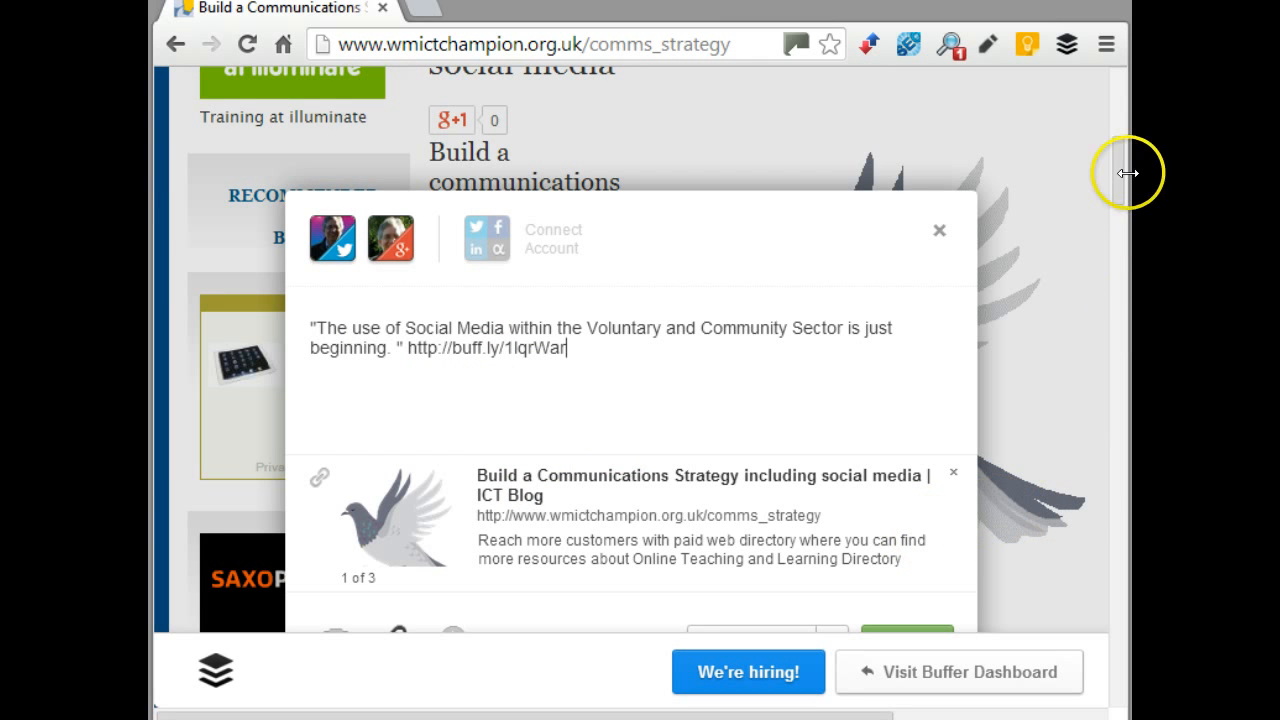
scroll(1122, 190, "down", 1)
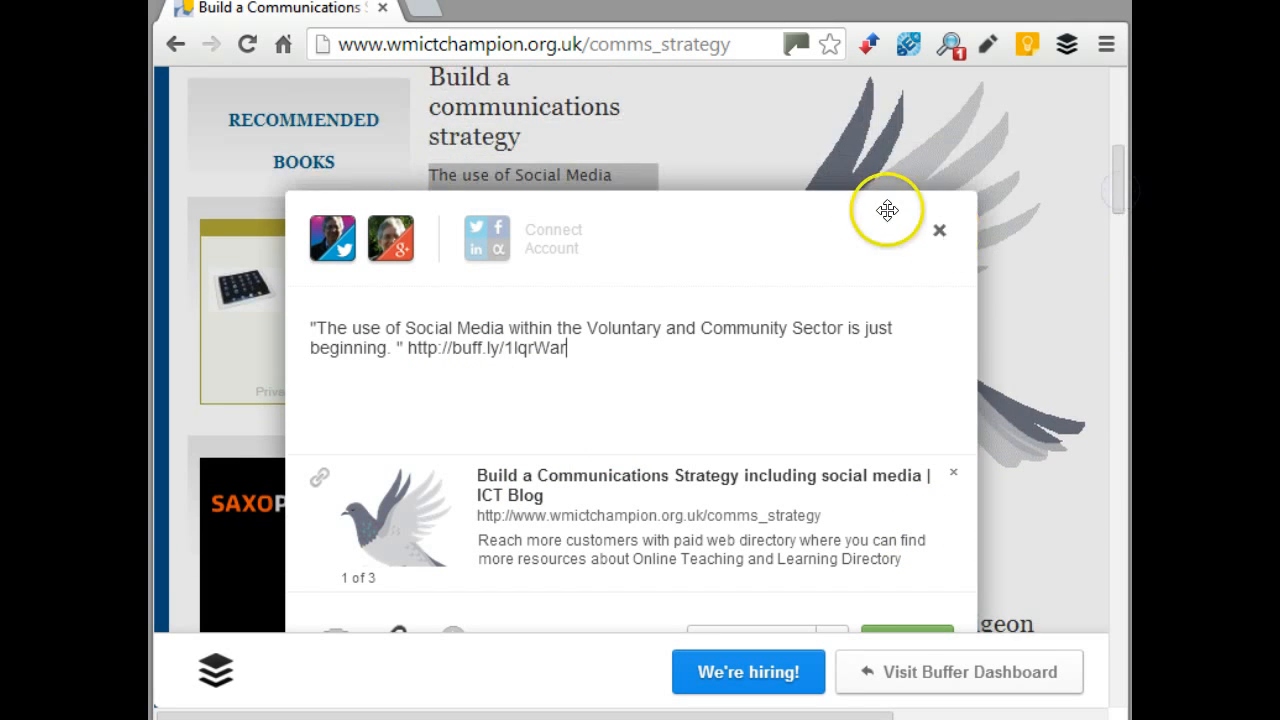
left_click_drag(887, 210, 854, 106)
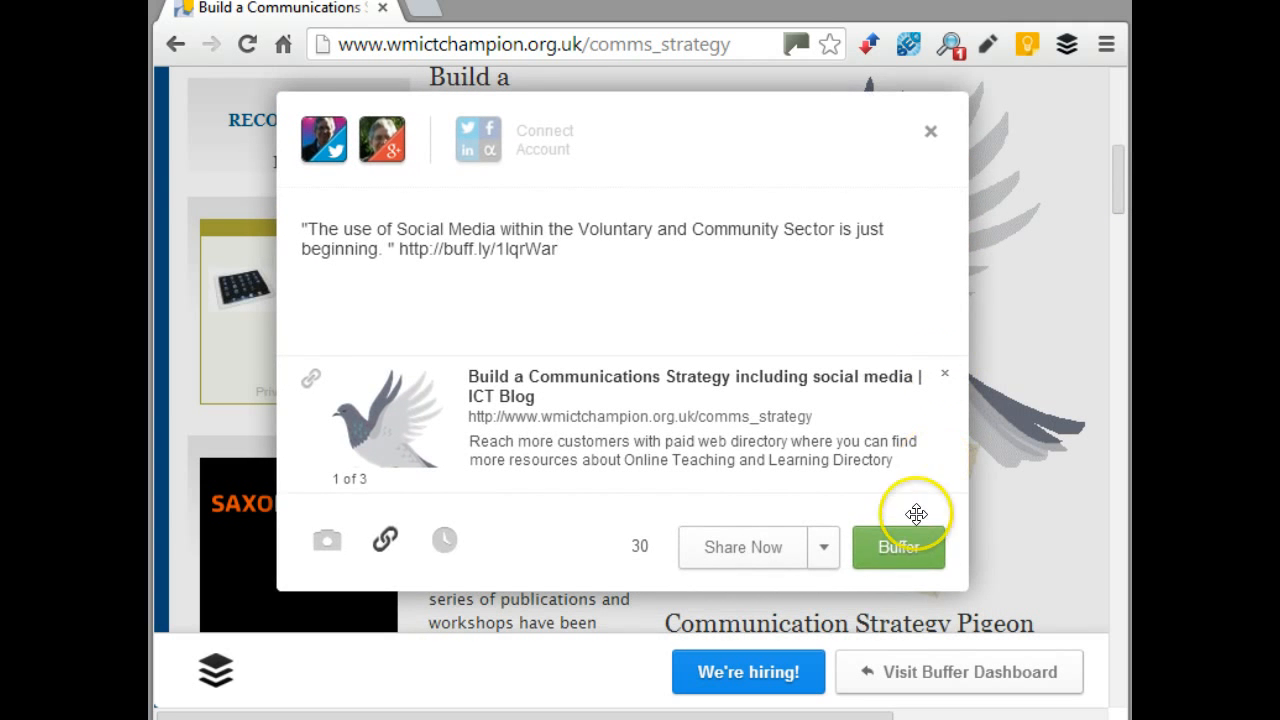
left_click(910, 538)
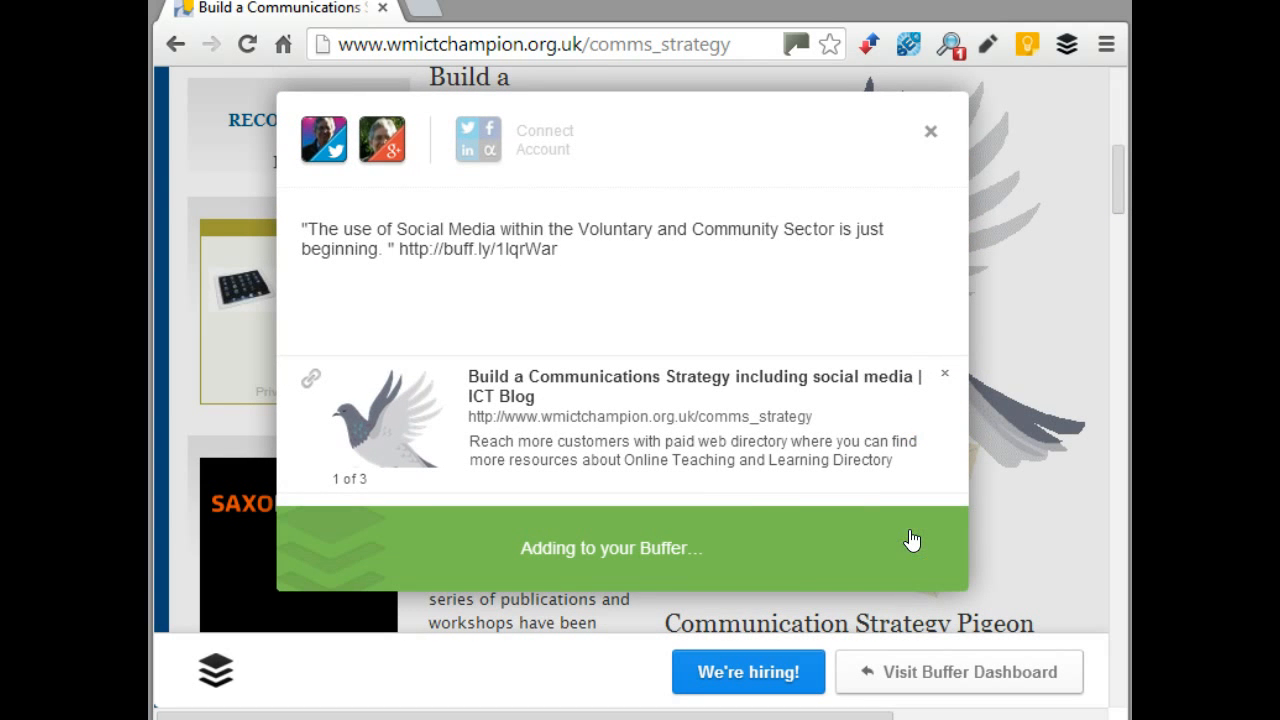
left_click(785, 547)
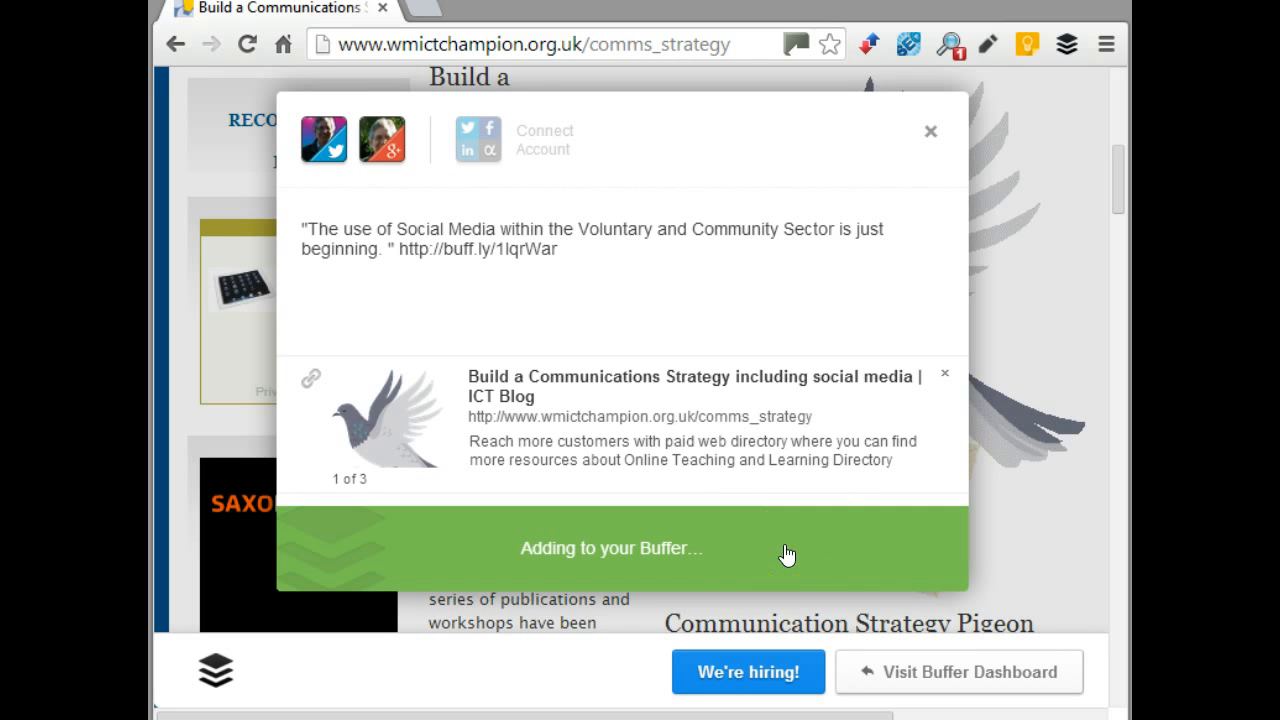